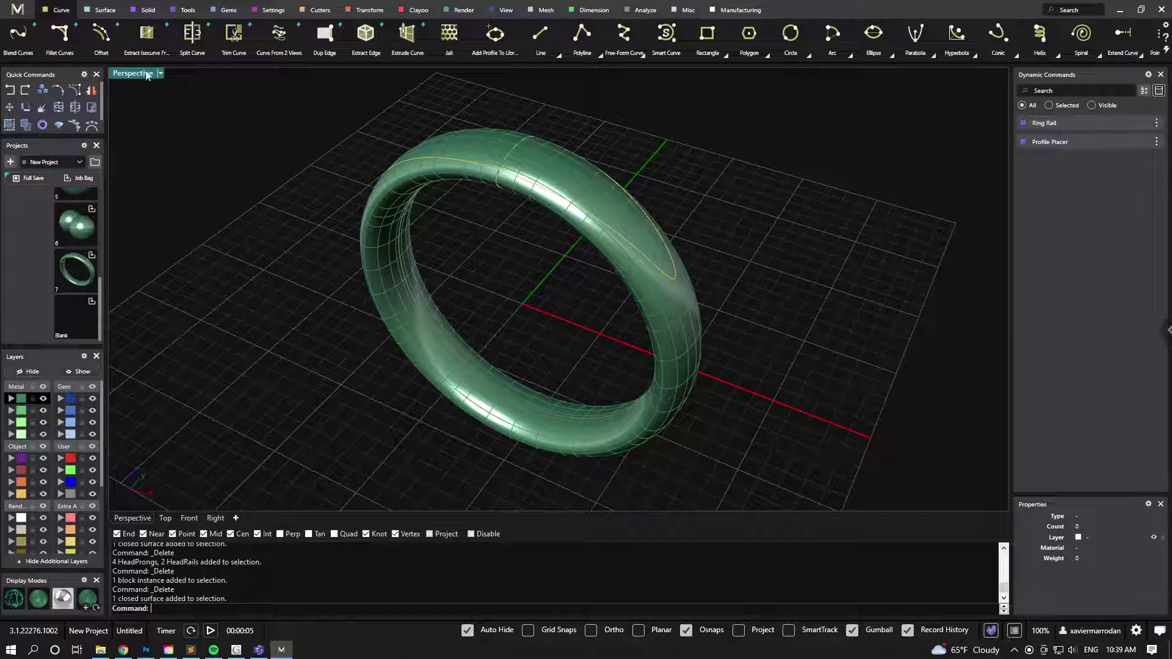
Pull-push a groove along the ring's guide curve at Depth -0.4 mm
click(103, 10)
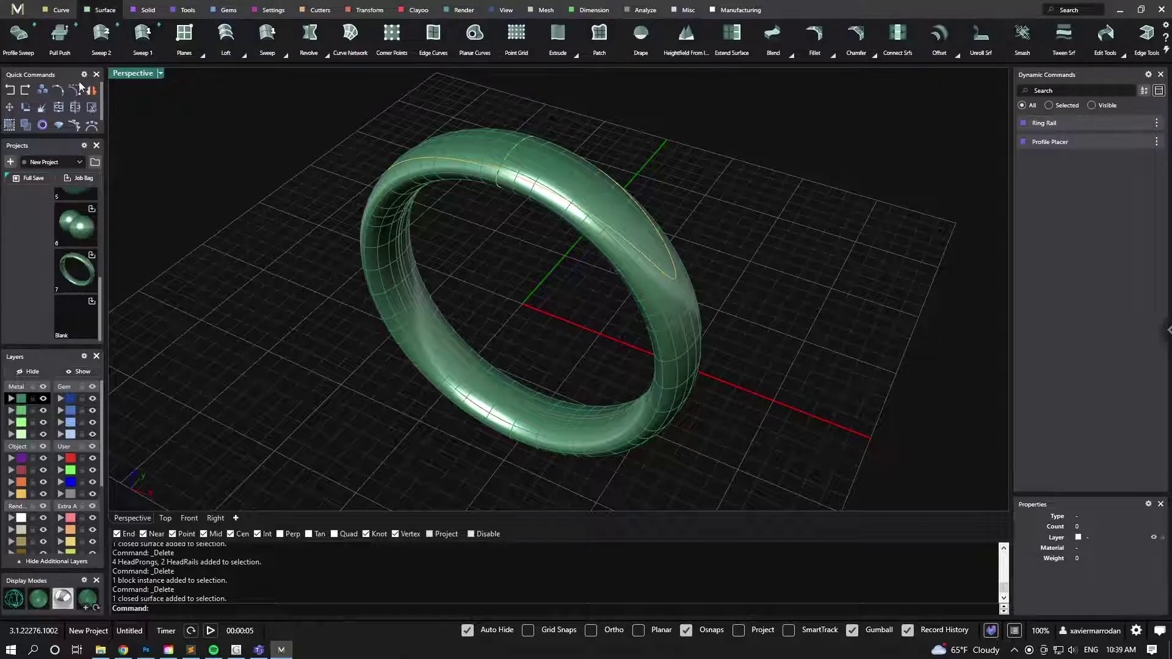
click(60, 33)
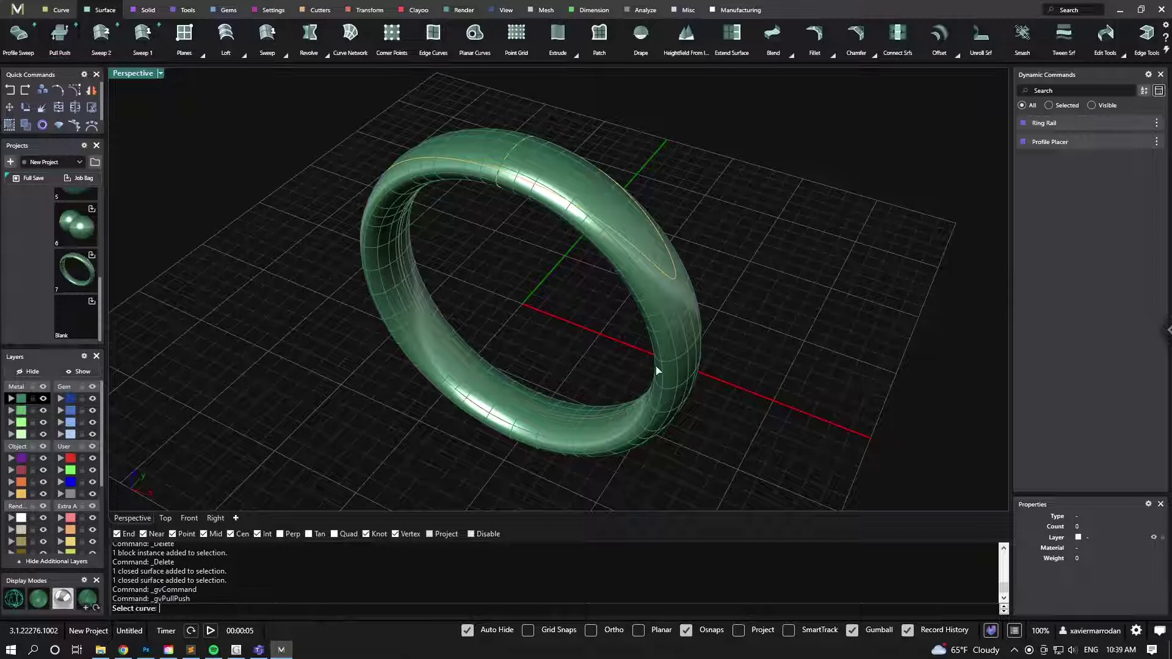
click(673, 273)
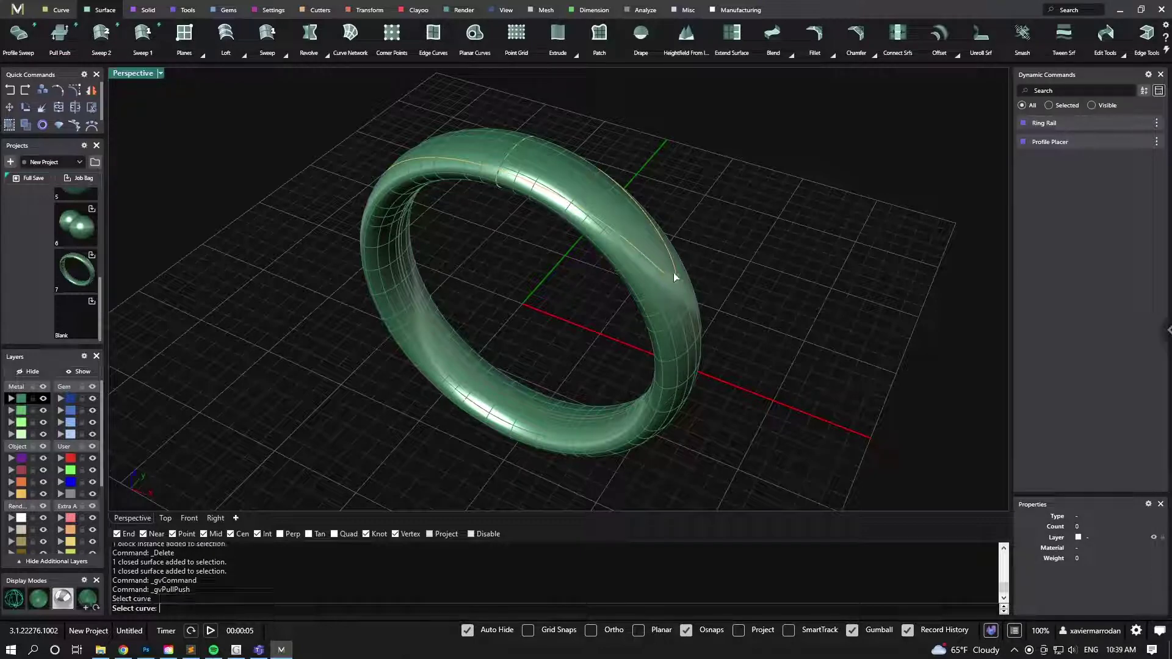
scroll(672, 272, up, 3)
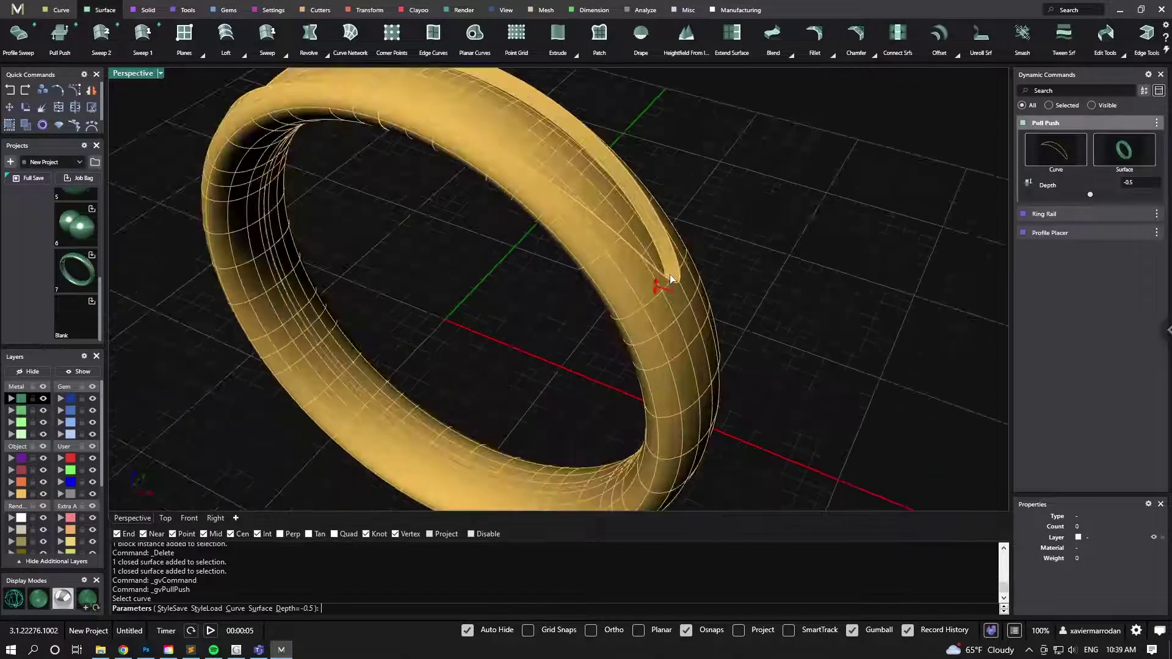
scroll(672, 273, up, 3)
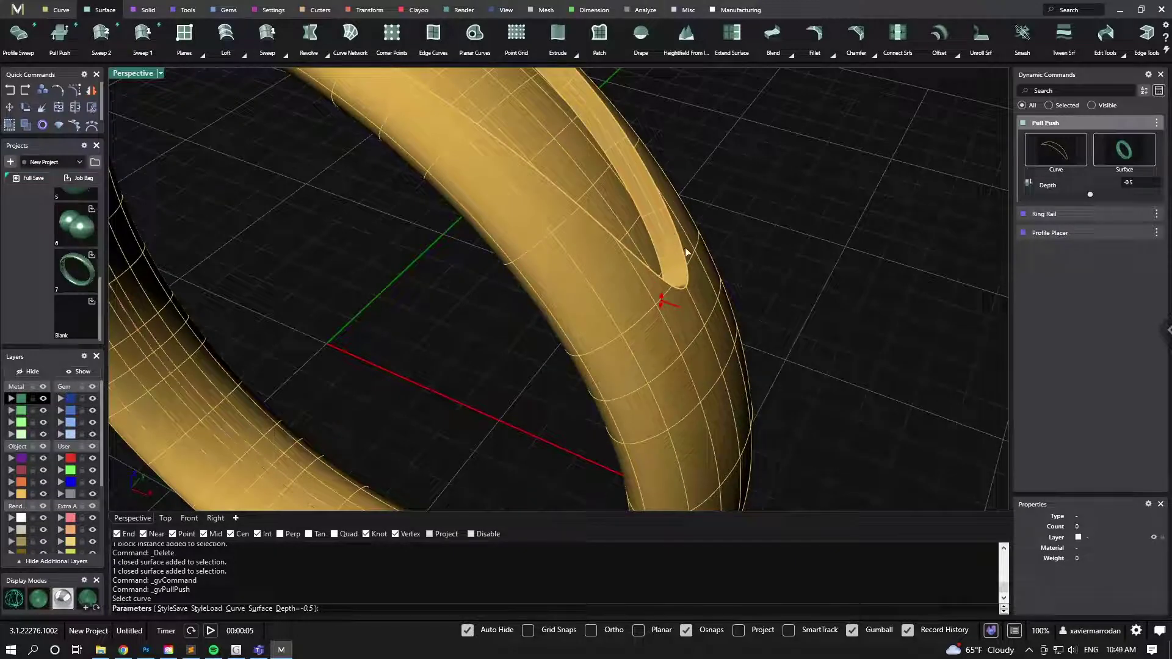
right_drag(685, 250, 672, 269)
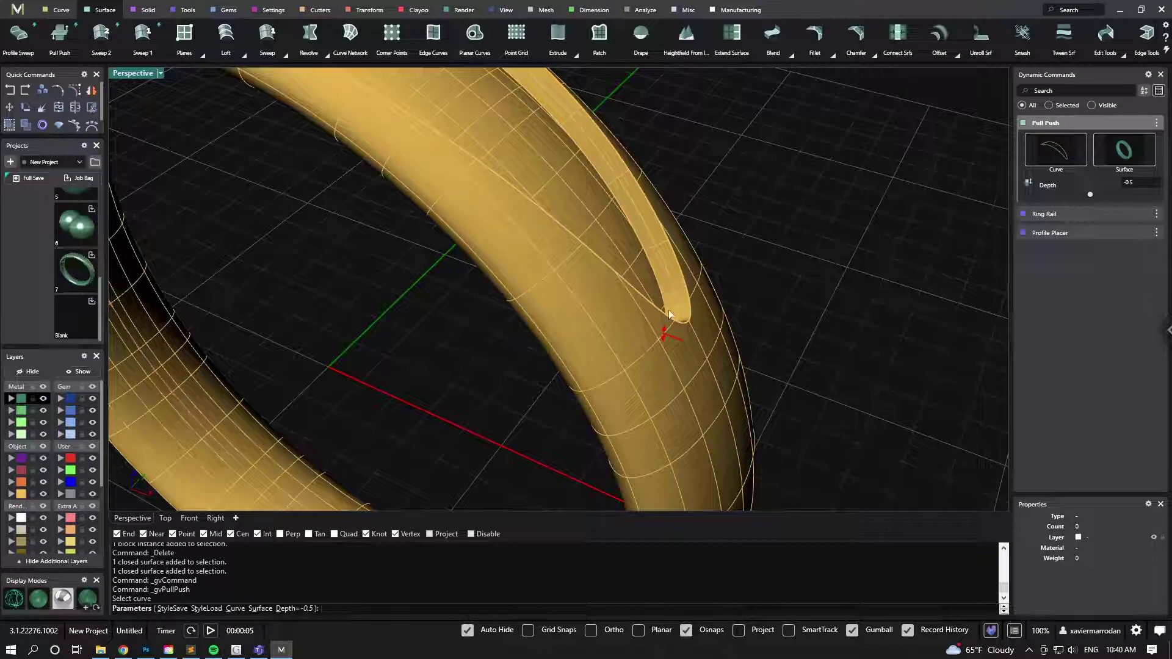
scroll(720, 310, down, 3)
scroll(733, 296, down, 3)
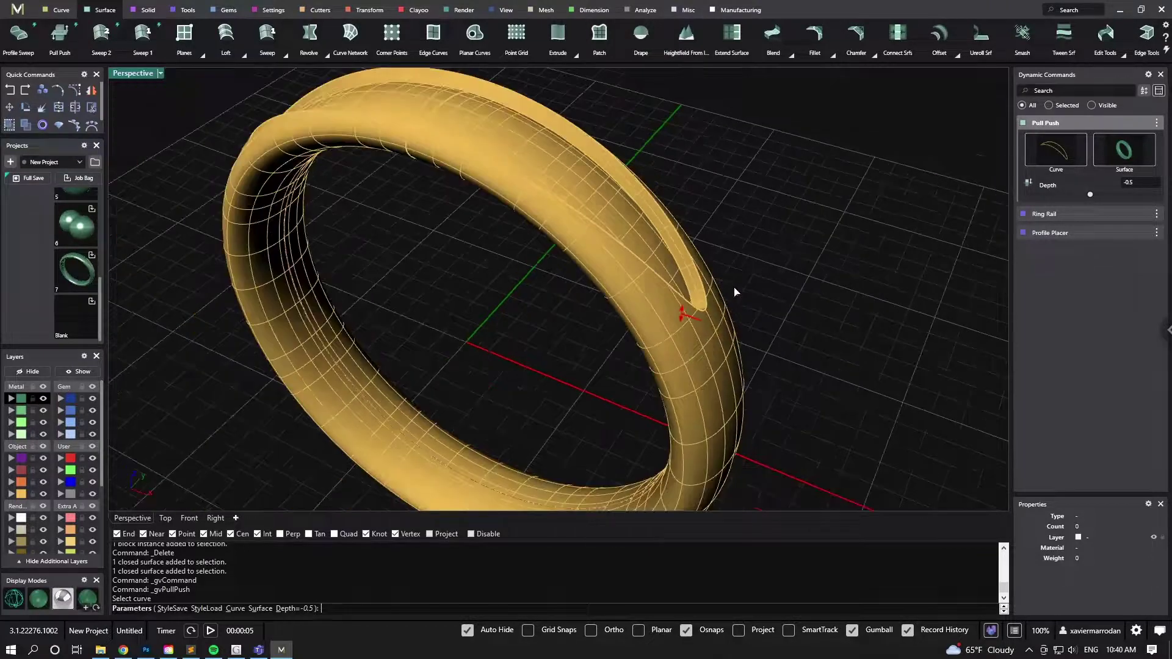
right_drag(743, 306, 775, 309)
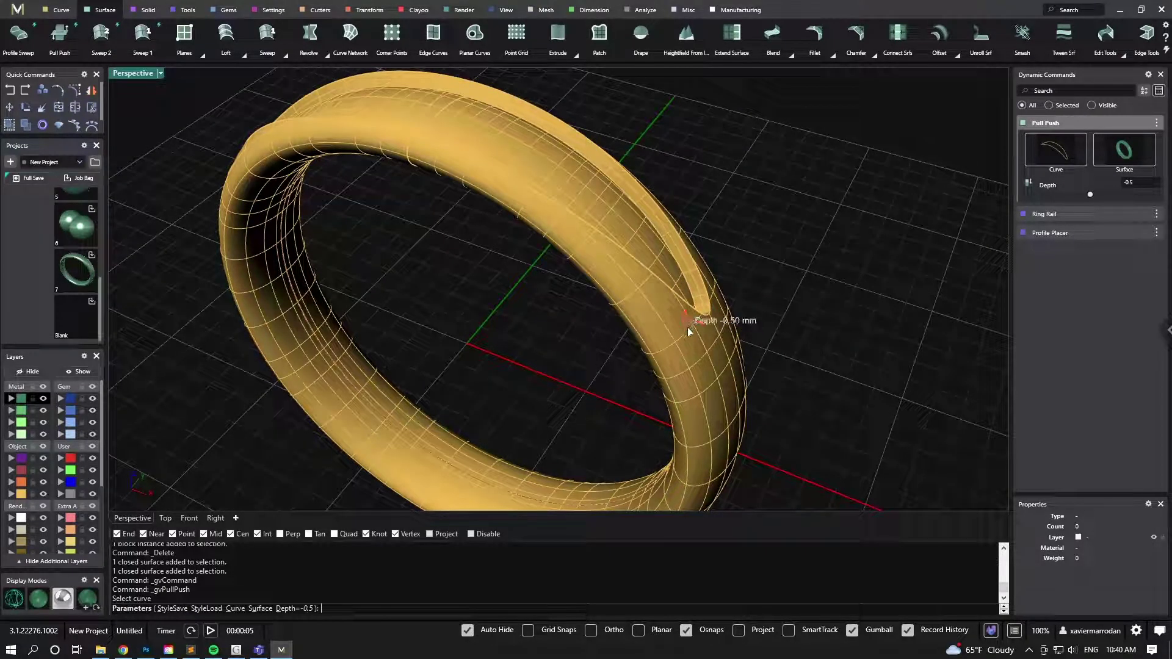
drag(688, 331, 694, 307)
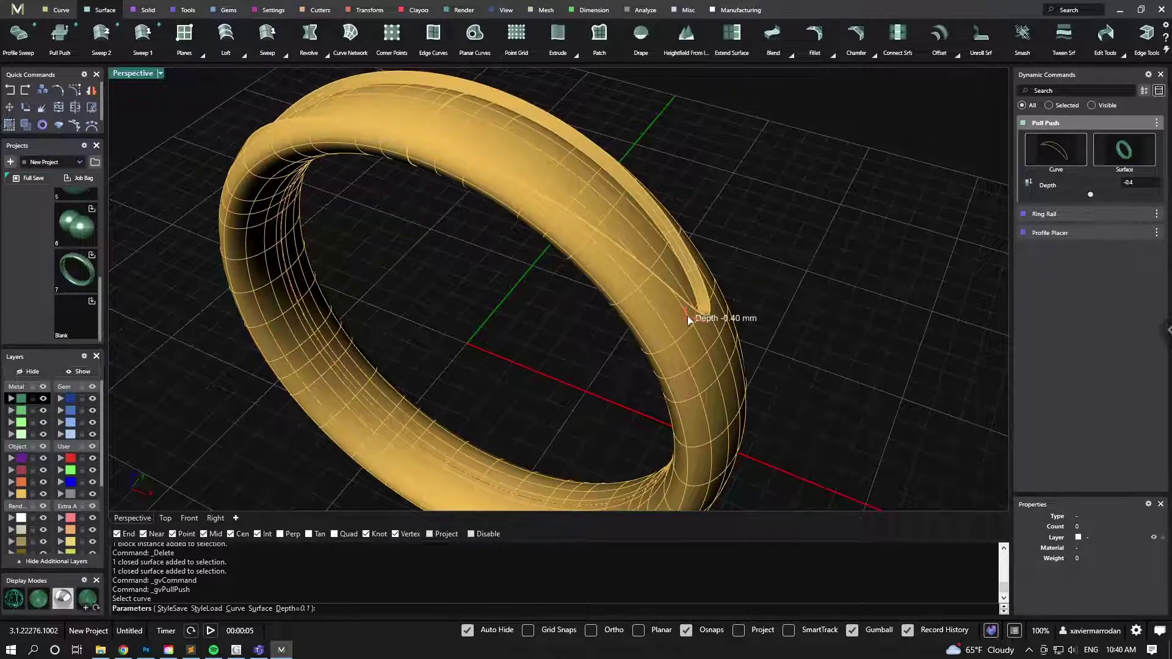
key(Return)
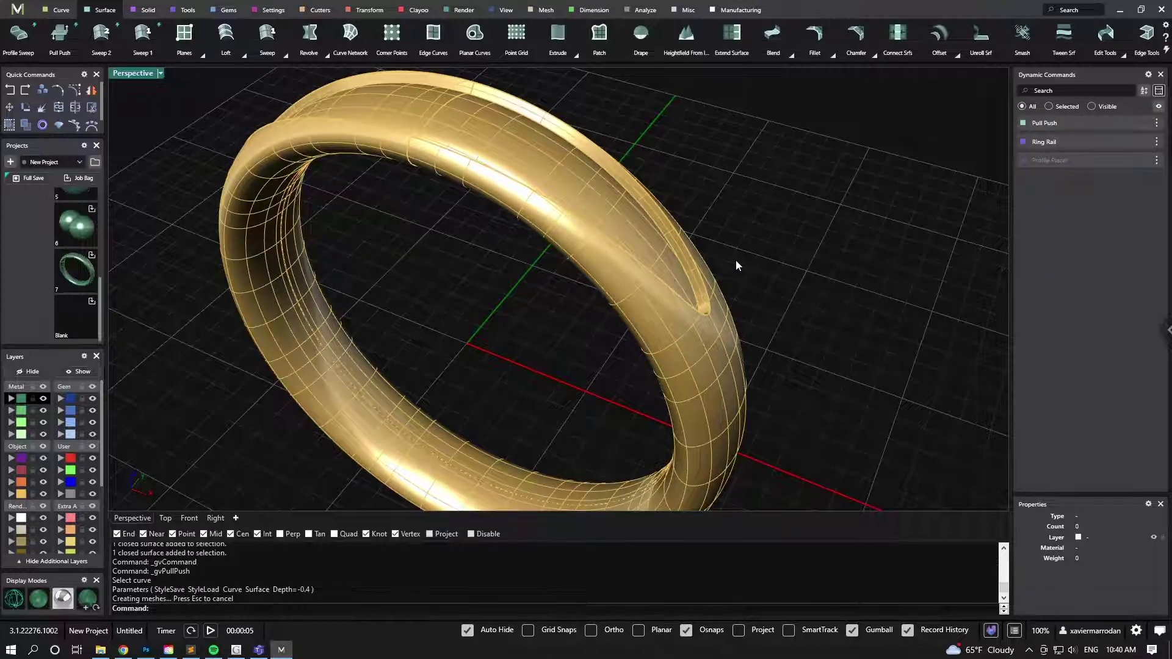
On the Manufacturing tab, orbit to a level front view and launch Finger Hole Support
scroll(736, 260, down, 2)
click(729, 12)
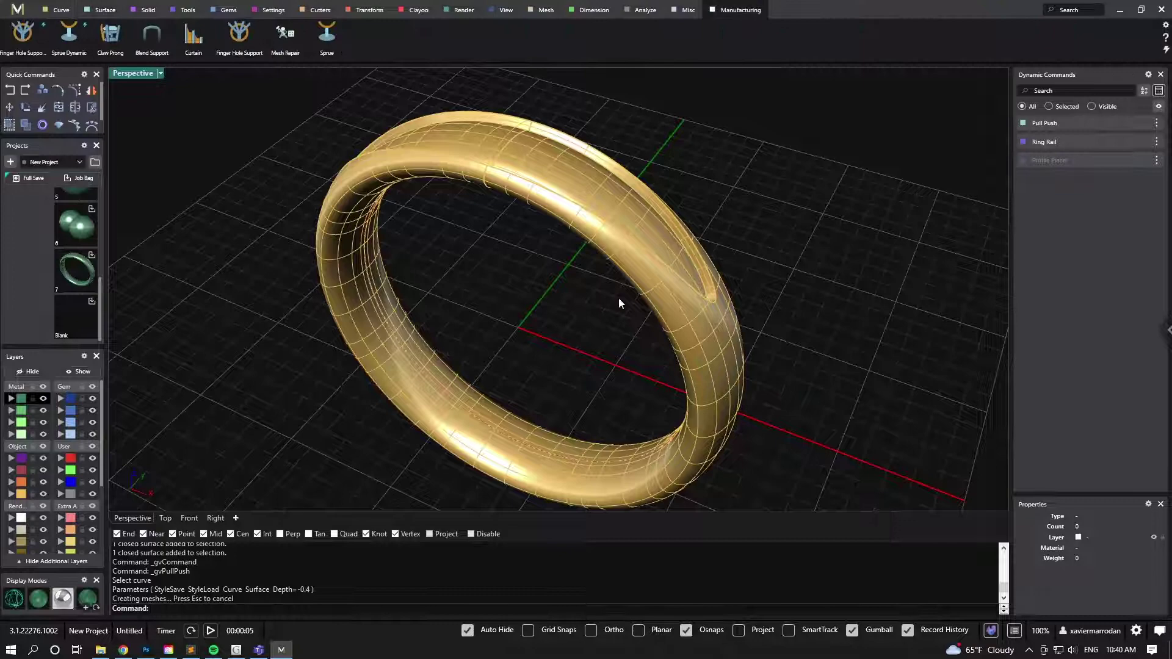
right_drag(597, 325, 617, 307)
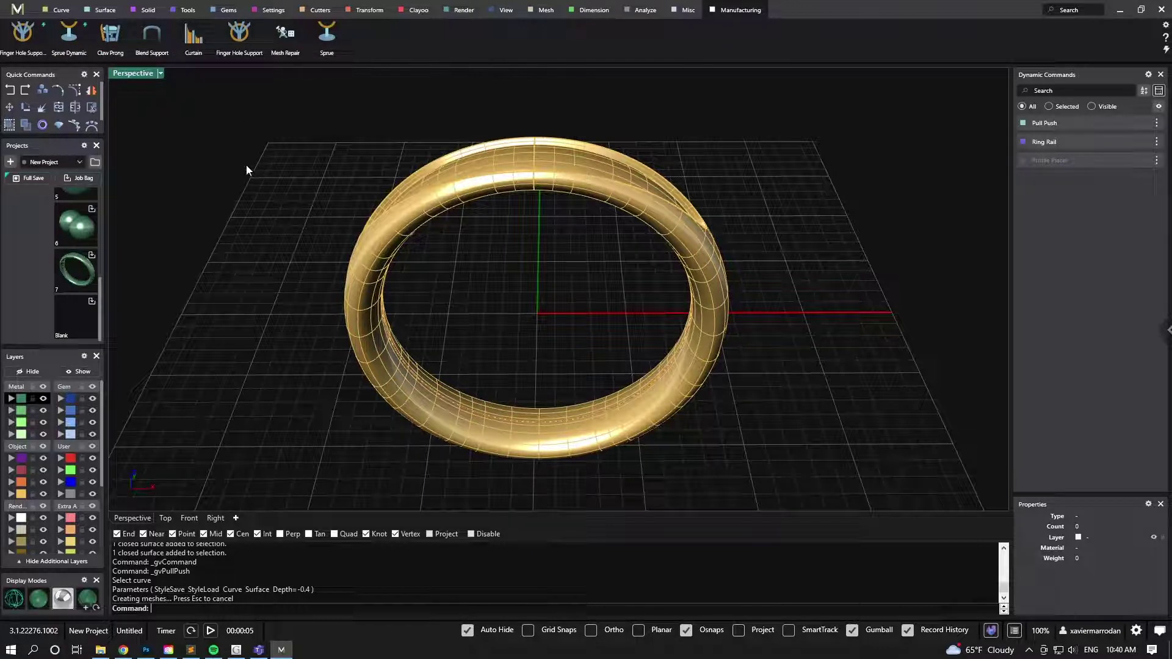
click(24, 37)
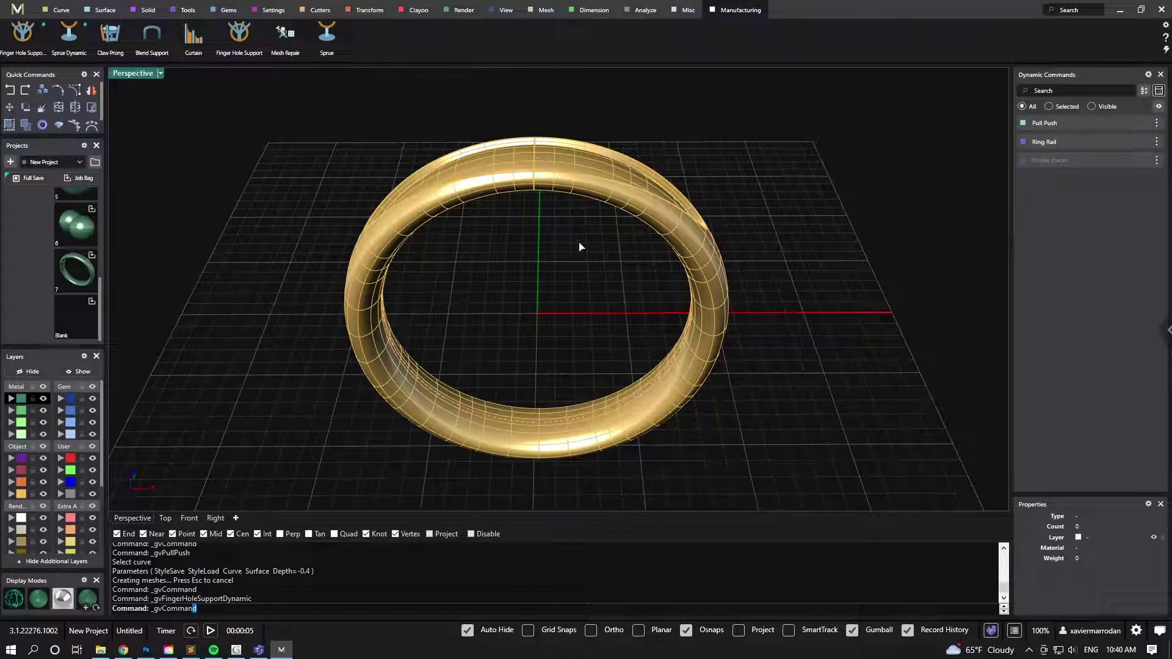
Place a central support shaft, slide its branch contacts along the ring, and add a vertical top branch
mouse_move(667, 263)
right_down()
mouse_move(628, 256)
mouse_move(666, 252)
right_up()
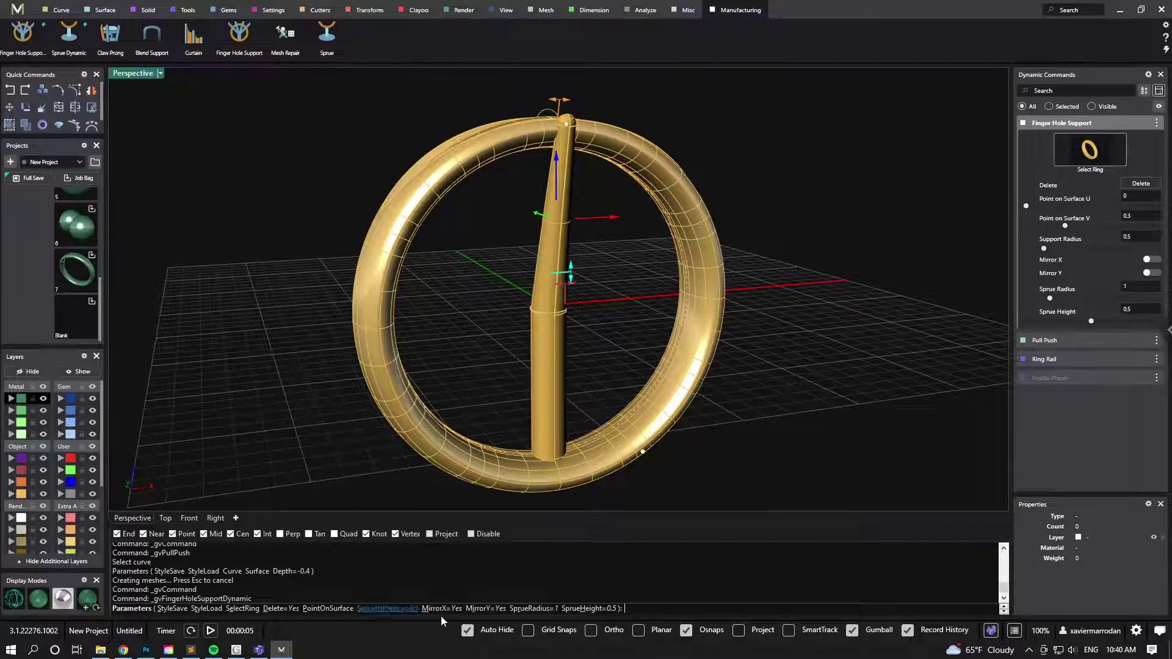
mouse_move(764, 309)
right_down()
mouse_move(680, 214)
mouse_move(633, 202)
right_up()
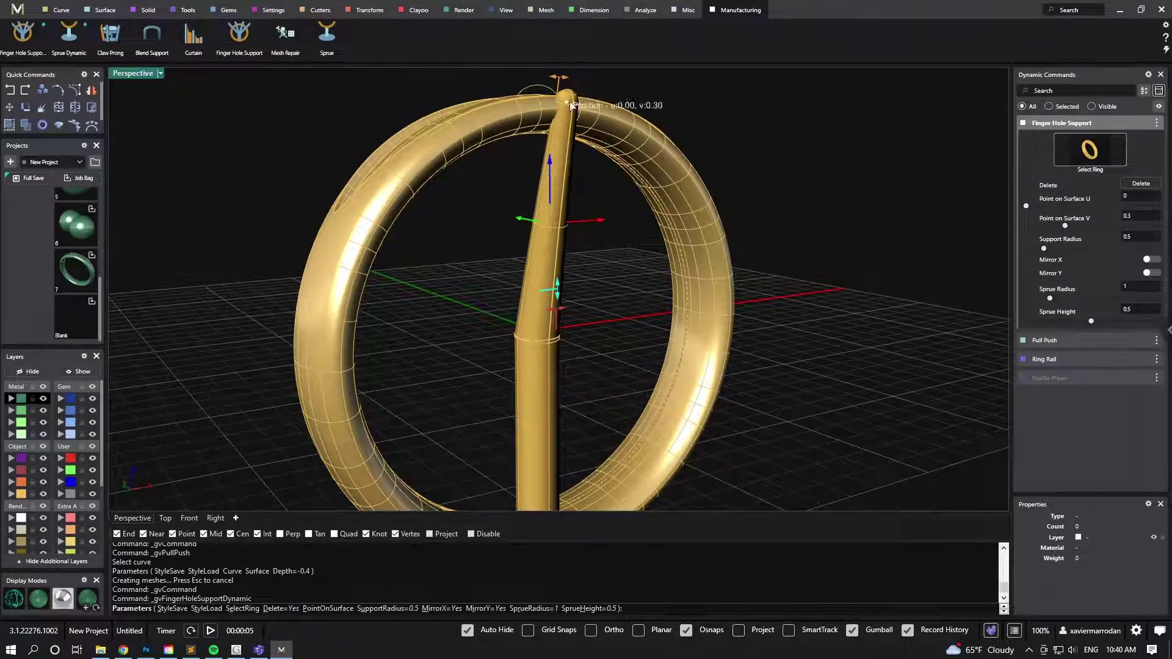
mouse_move(566, 104)
mouse_down()
mouse_move(562, 126)
mouse_move(538, 129)
mouse_up()
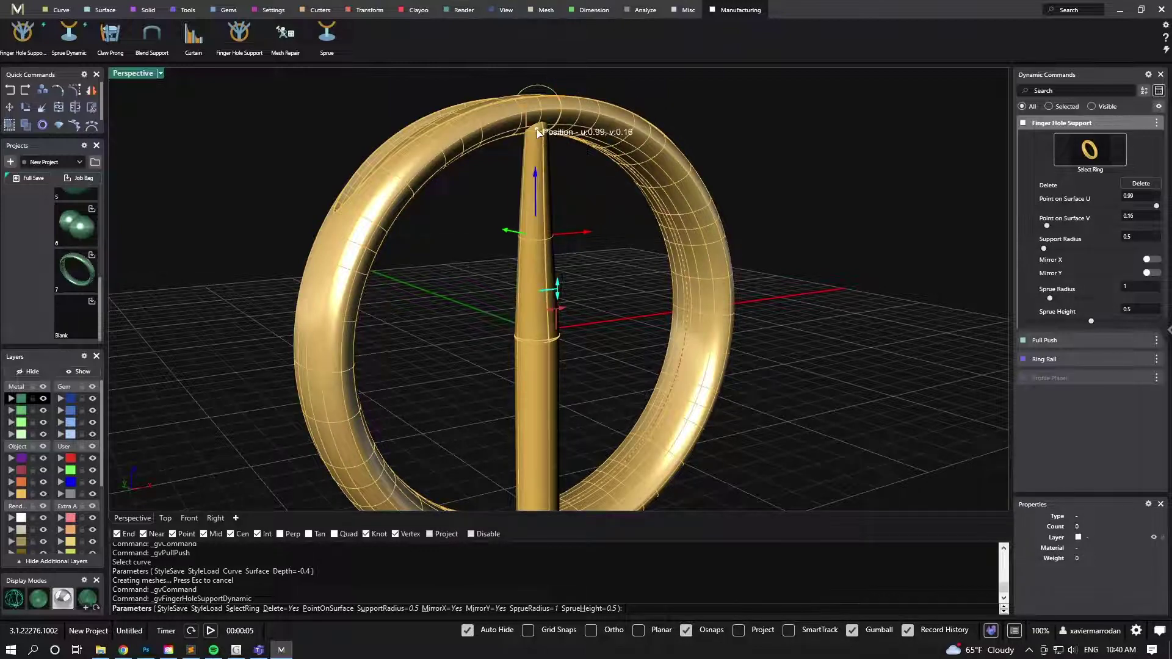
right_drag(670, 220, 488, 128)
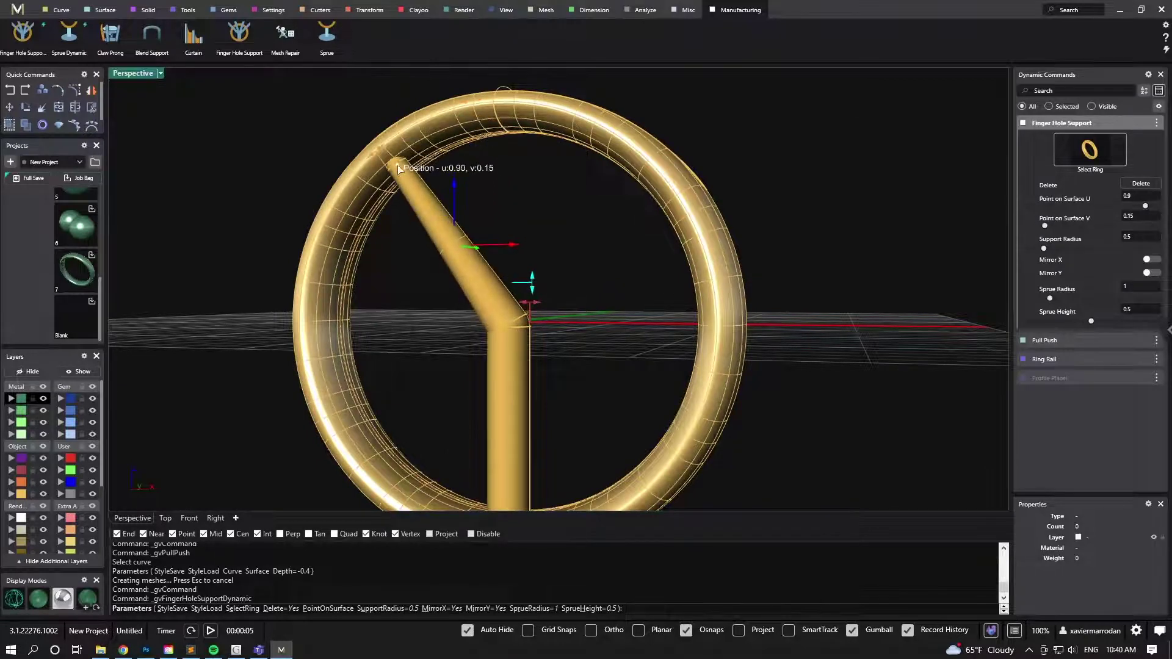
drag(484, 127, 400, 177)
mouse_move(457, 209)
right_down()
mouse_move(643, 238)
mouse_move(649, 191)
right_up()
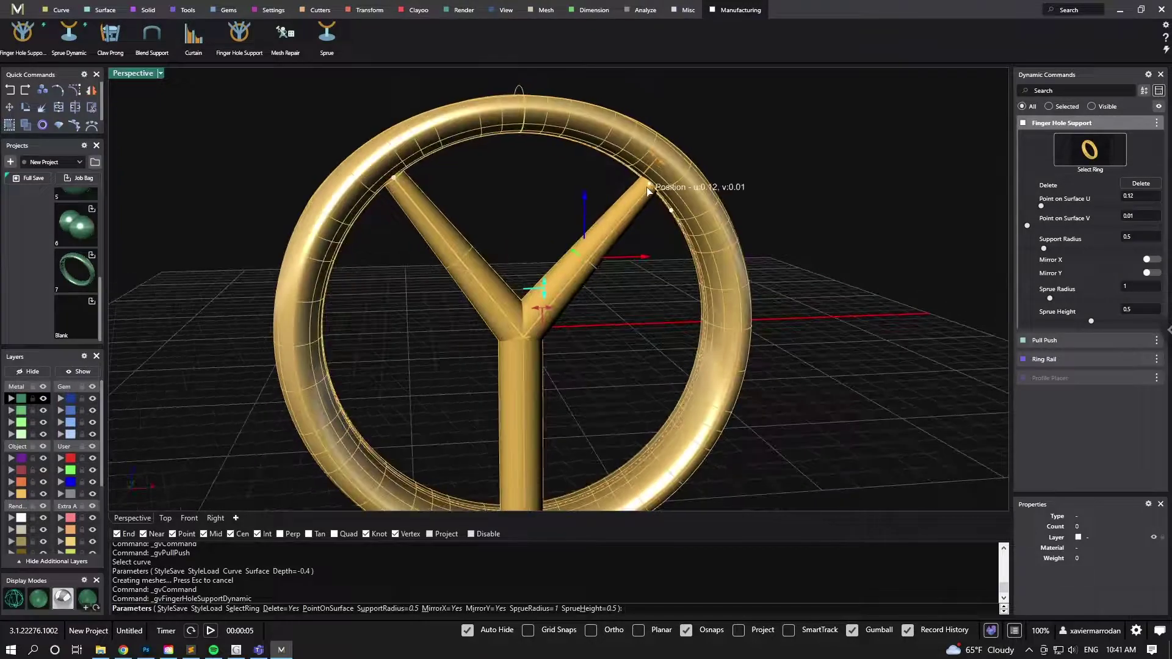
drag(650, 186, 674, 199)
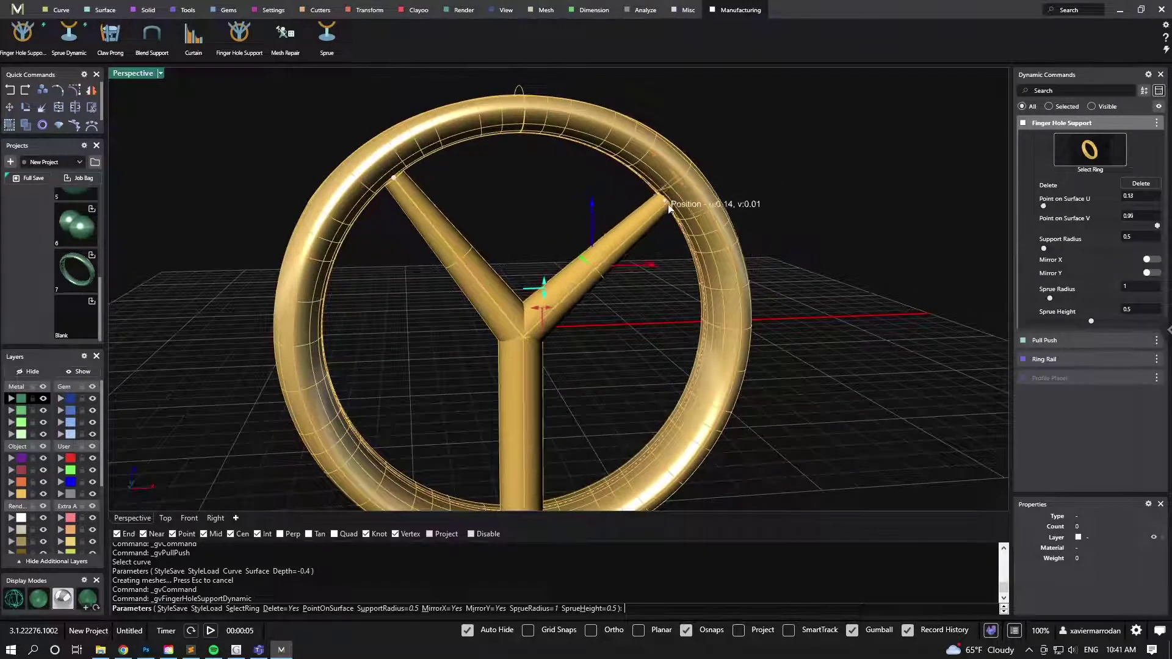
mouse_move(524, 129)
right_down()
mouse_move(547, 188)
mouse_move(567, 202)
right_up()
click(523, 132)
Commit the finger-hole support, then reopen it from Dynamic Commands for editing
key(Return)
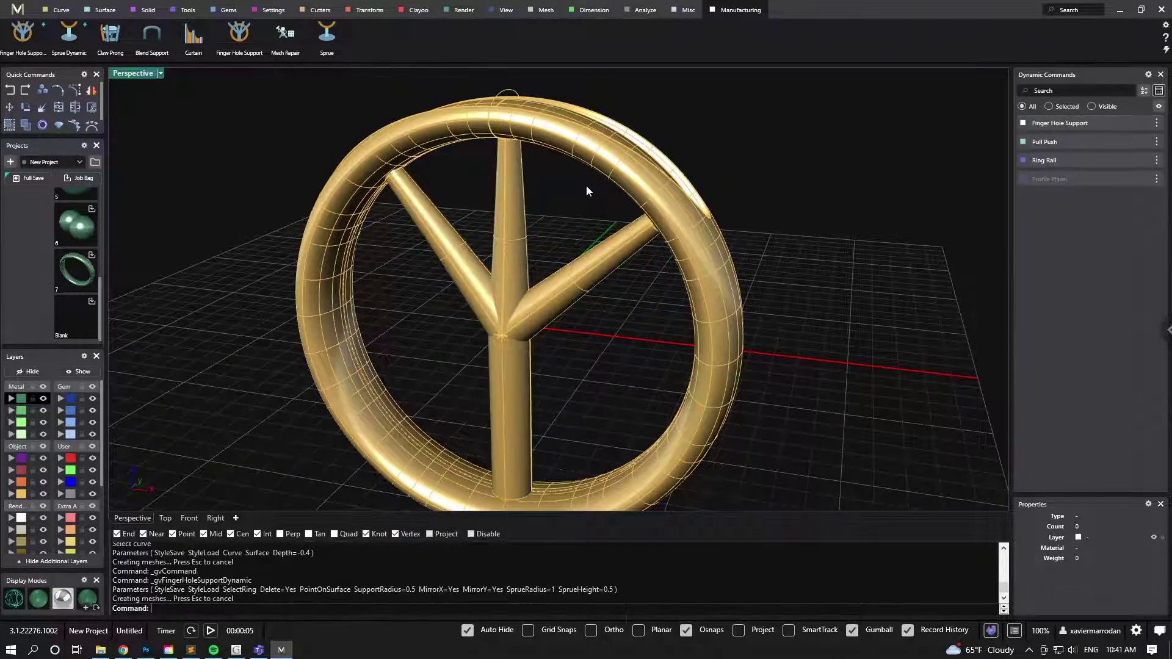
right_drag(768, 186, 904, 177)
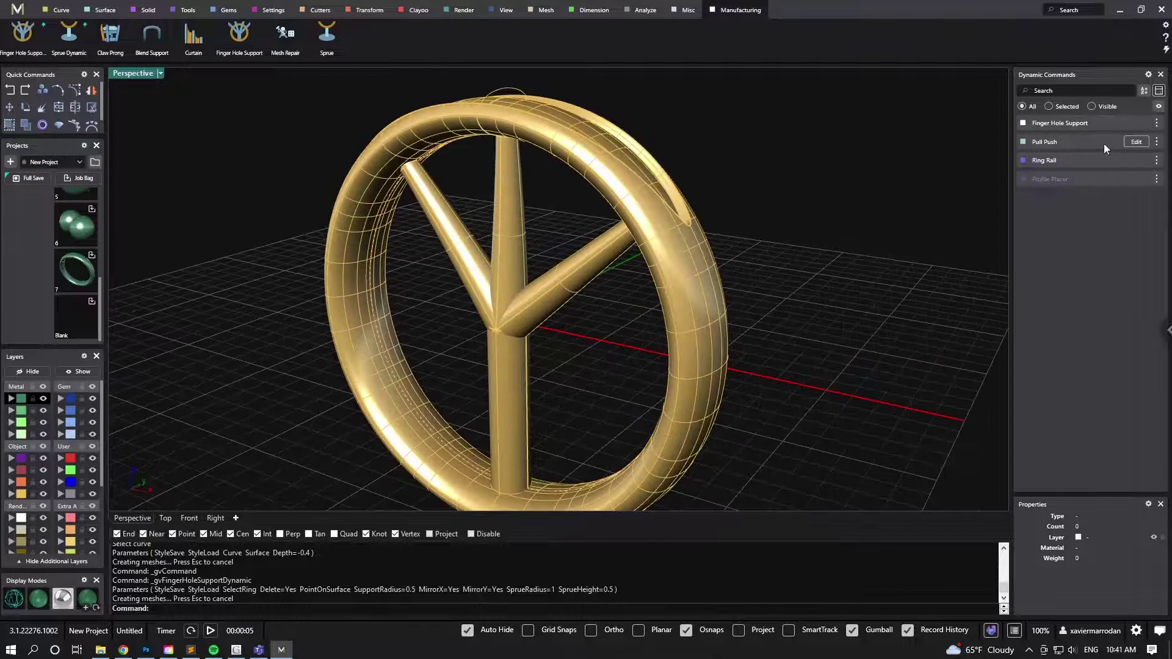
click(1136, 123)
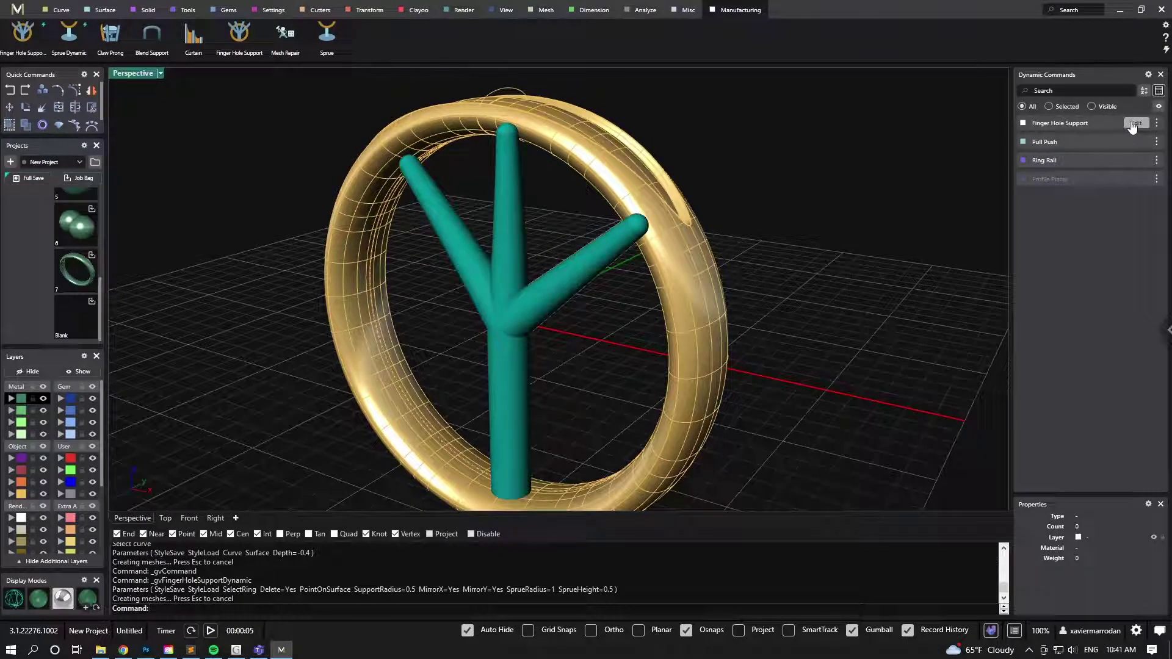
scroll(424, 169, up, 3)
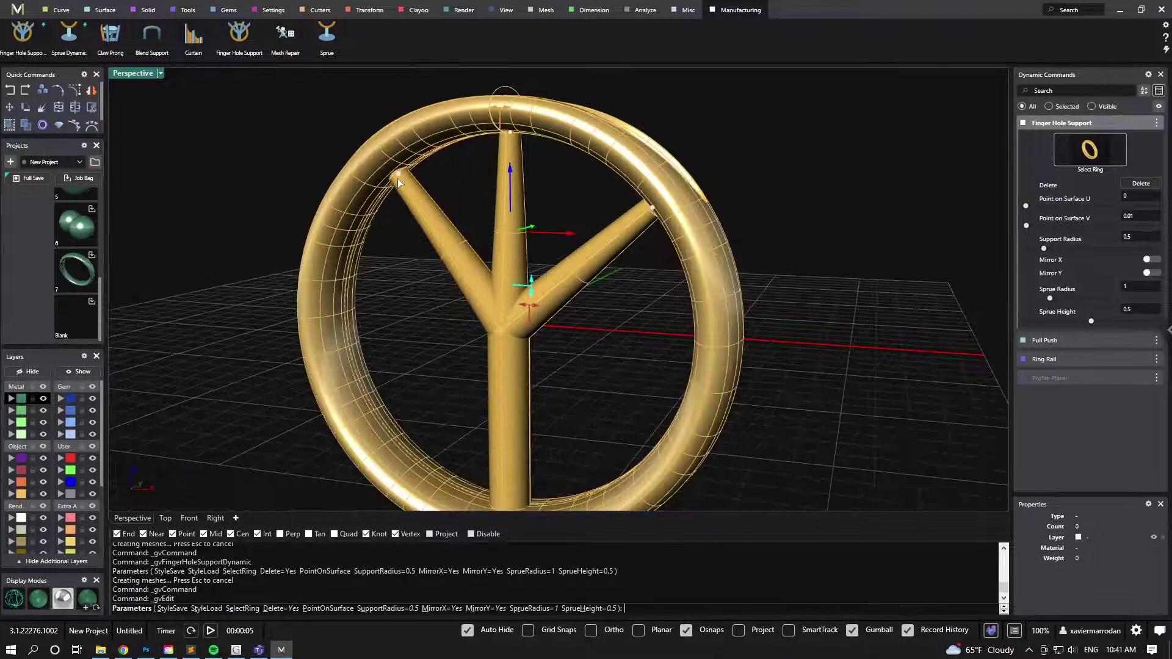
scroll(402, 179, up, 3)
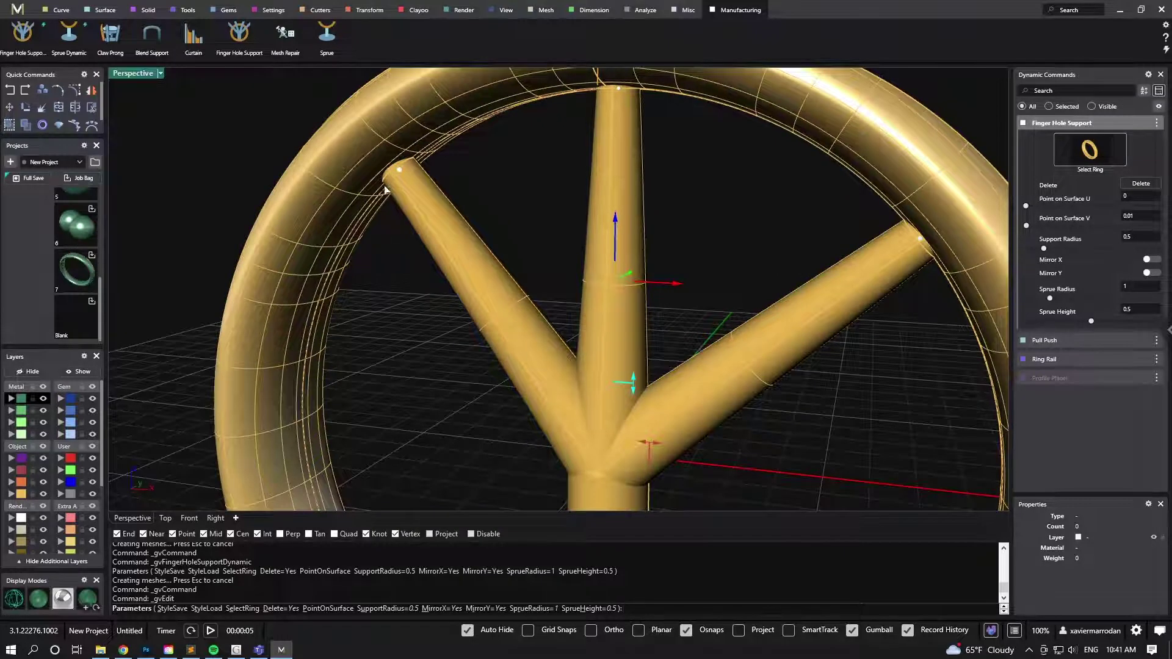
Slide the left prong down the ring, set Support Radius 0.63, and finish in front view
click(400, 176)
drag(375, 202, 335, 201)
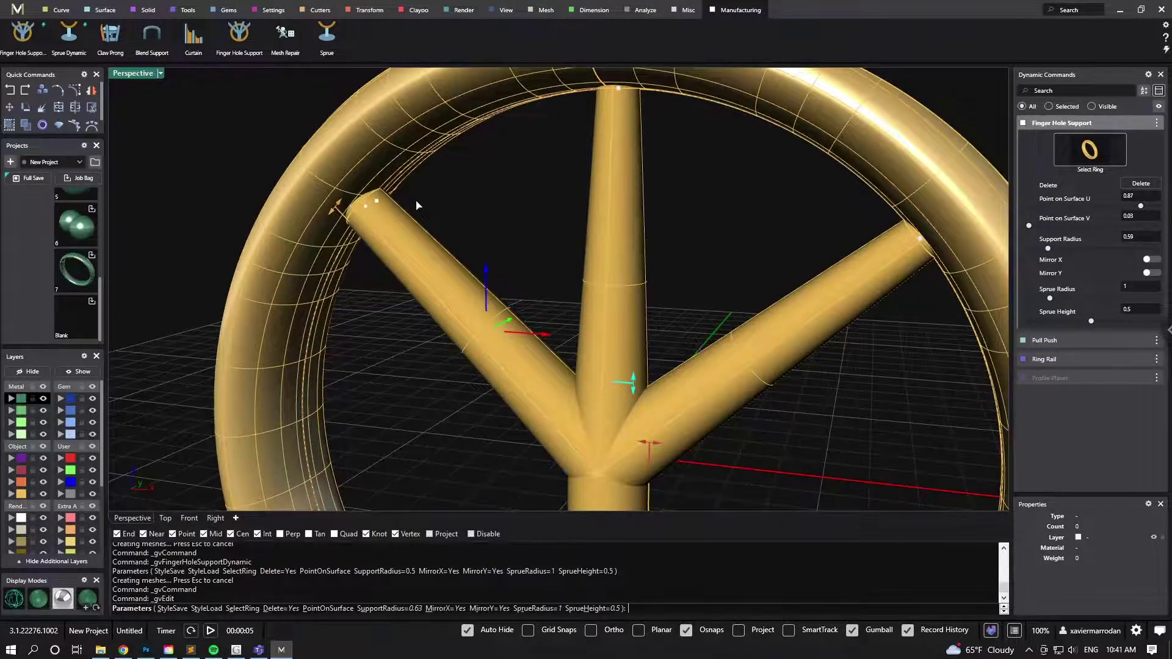
scroll(493, 228, down, 3)
scroll(493, 228, down, 5)
right_click(587, 315)
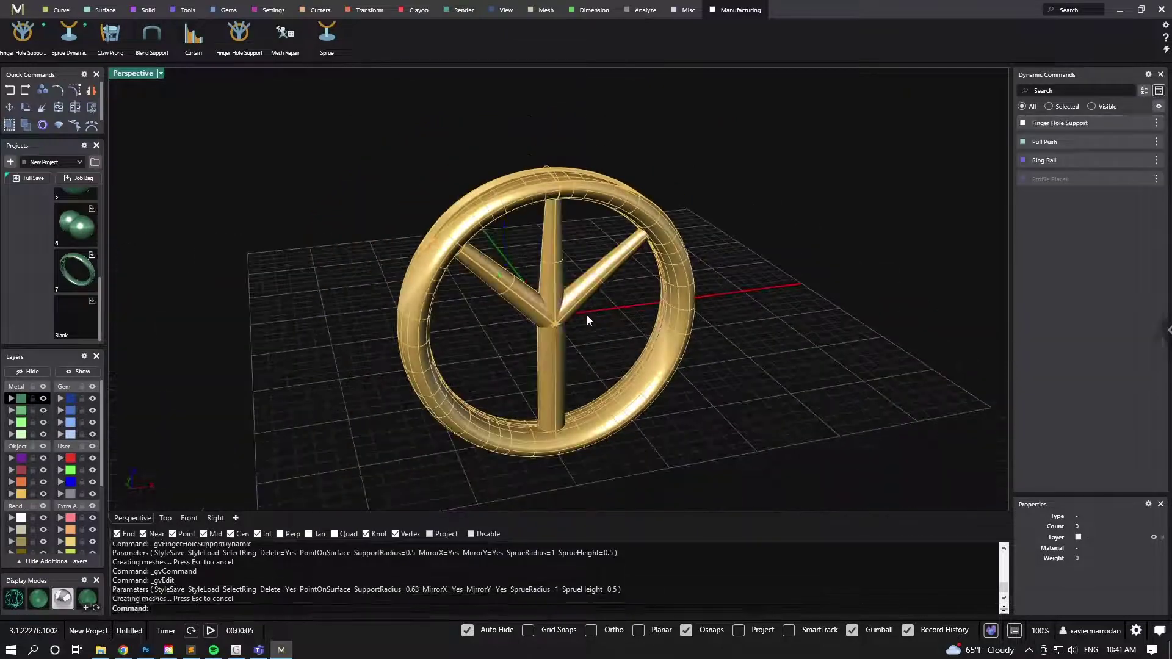
right_drag(586, 315, 580, 288)
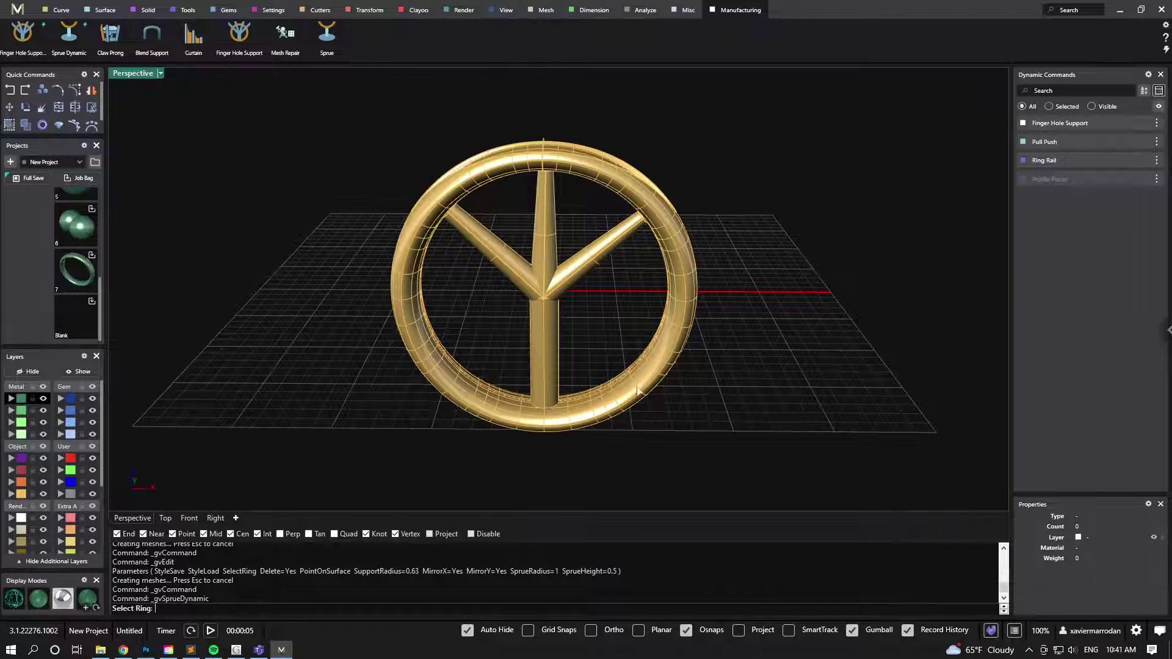
Generate a dynamic sprue under the ring and adjust bottom length and width offset to -0.6
click(618, 392)
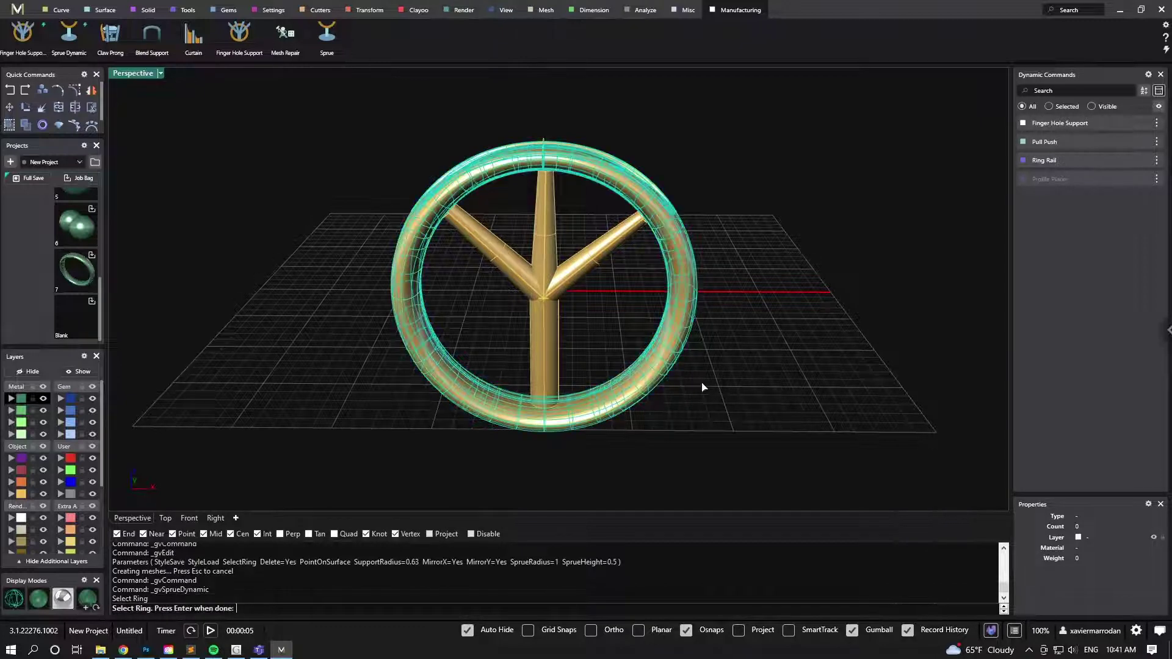
key(Return)
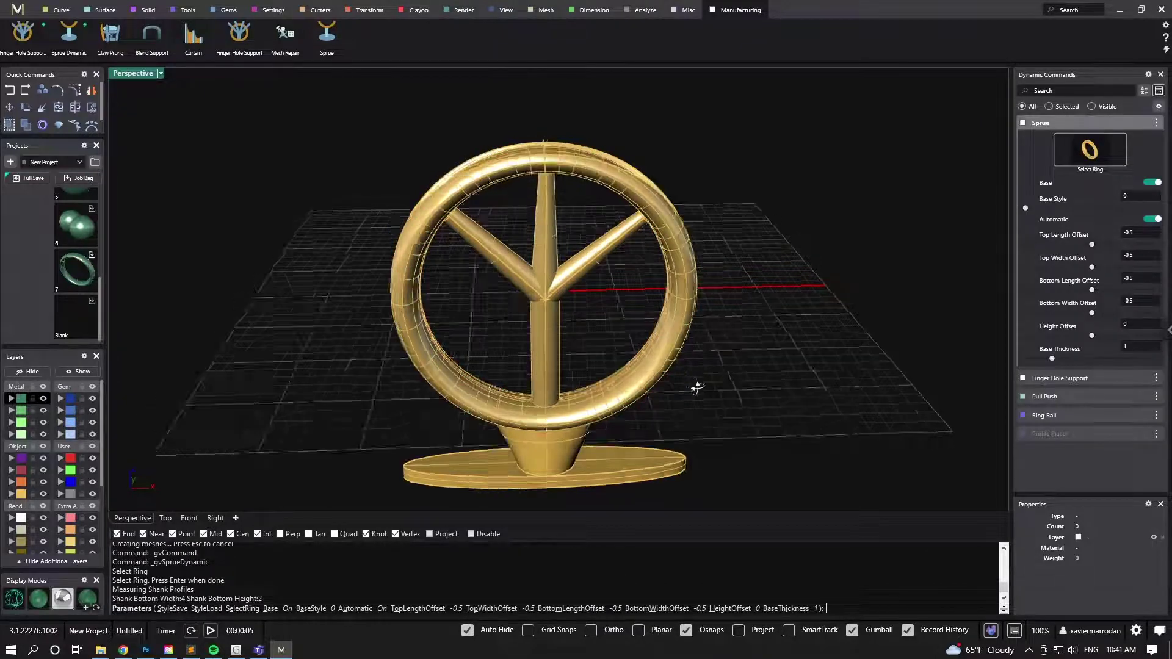
mouse_move(694, 387)
right_down()
mouse_move(700, 326)
mouse_move(657, 333)
mouse_move(660, 317)
right_up()
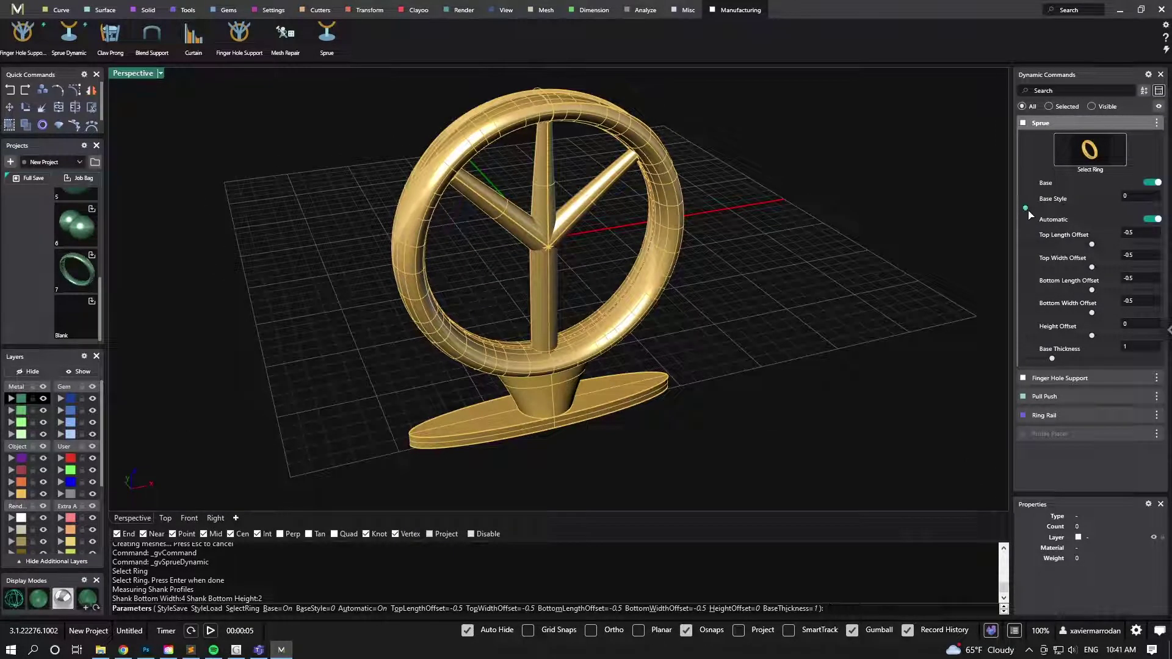
mouse_move(1063, 210)
mouse_down()
mouse_move(1154, 208)
mouse_move(1070, 210)
mouse_move(1118, 267)
mouse_up()
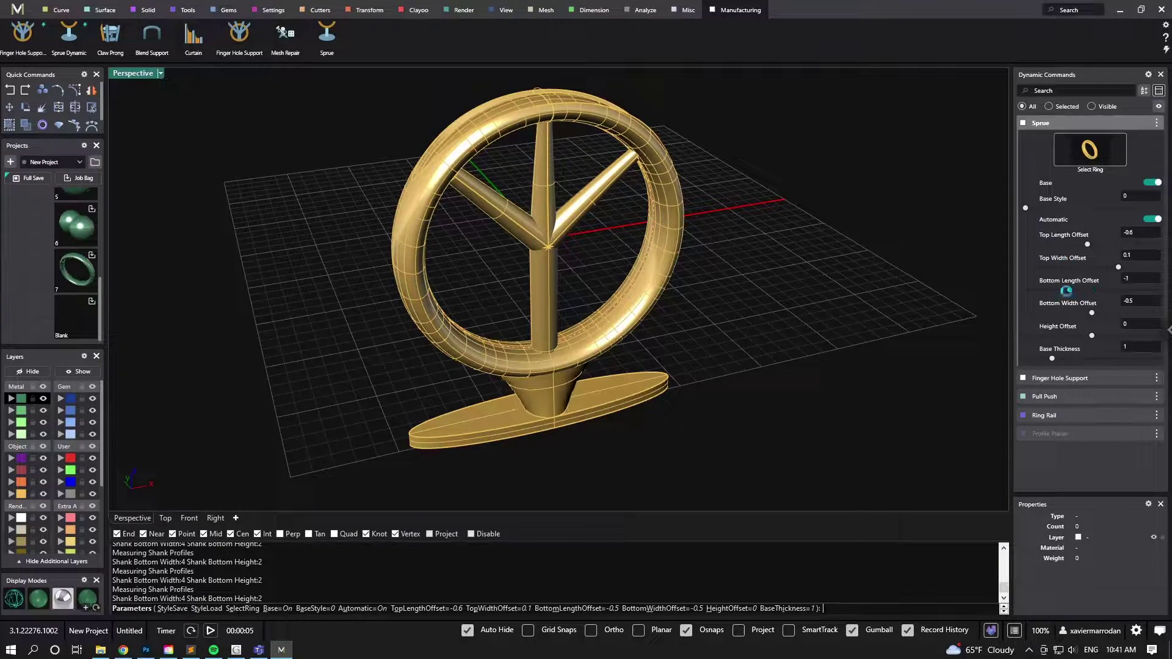
mouse_move(1092, 313)
mouse_down()
mouse_move(1069, 315)
mouse_move(1087, 314)
mouse_up()
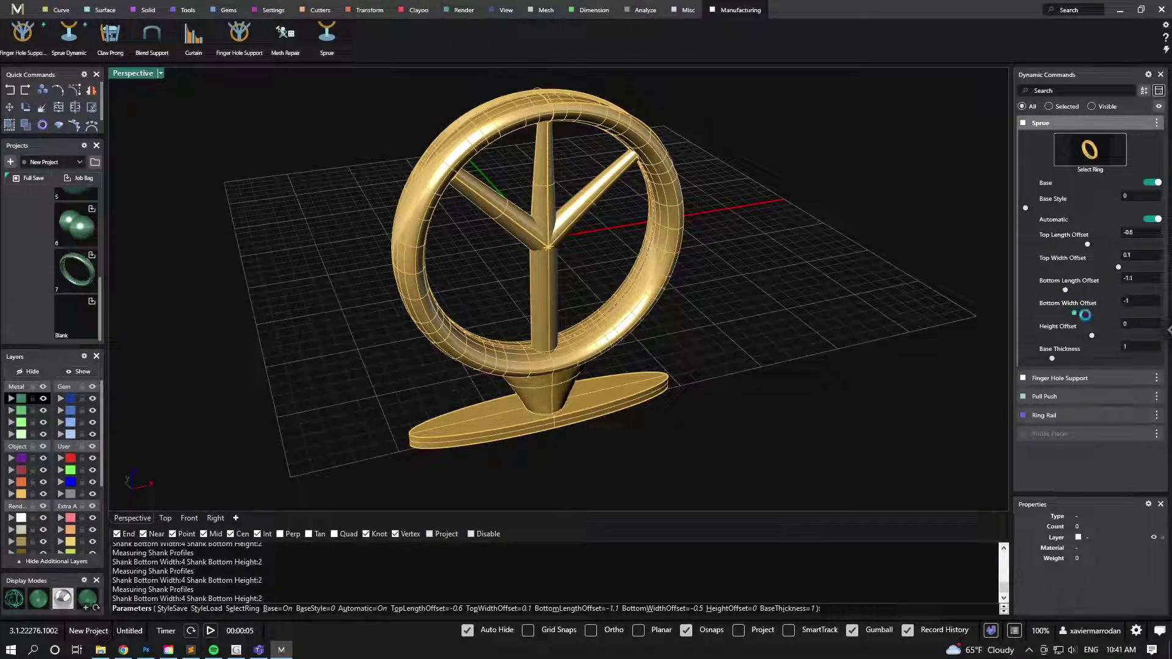
mouse_move(796, 366)
right_down()
mouse_move(730, 340)
mouse_move(745, 327)
right_up()
Finish the sprue, reopen it for editing, and raise Base Thickness to 1.5
right_click(722, 319)
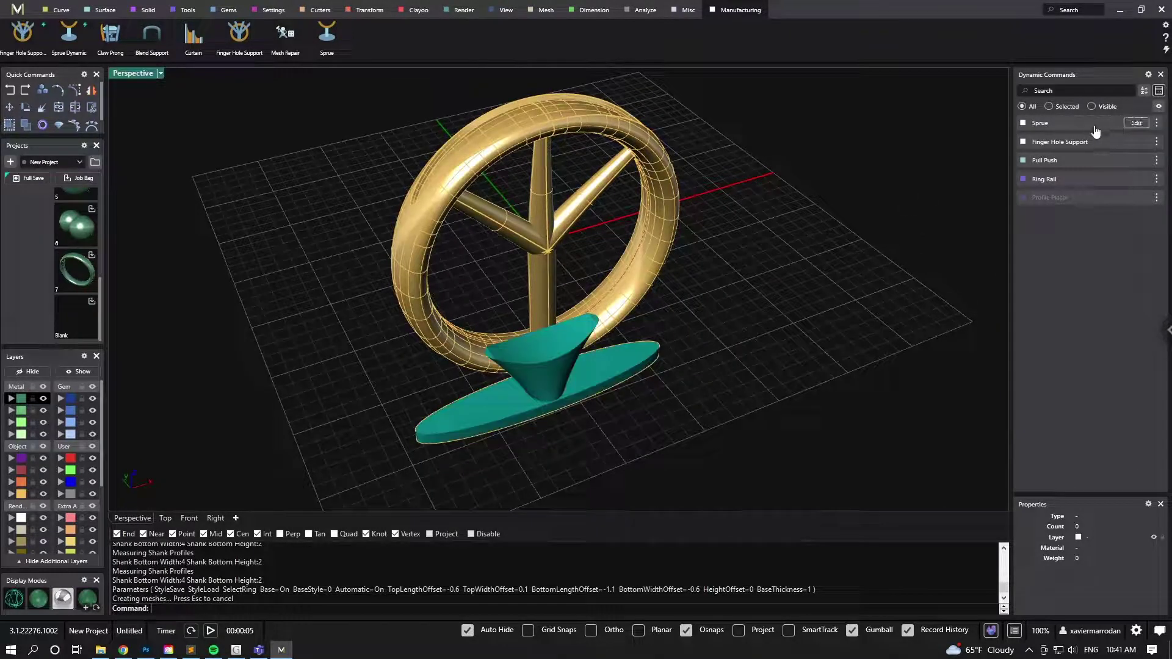
click(1136, 123)
right_drag(716, 377, 784, 360)
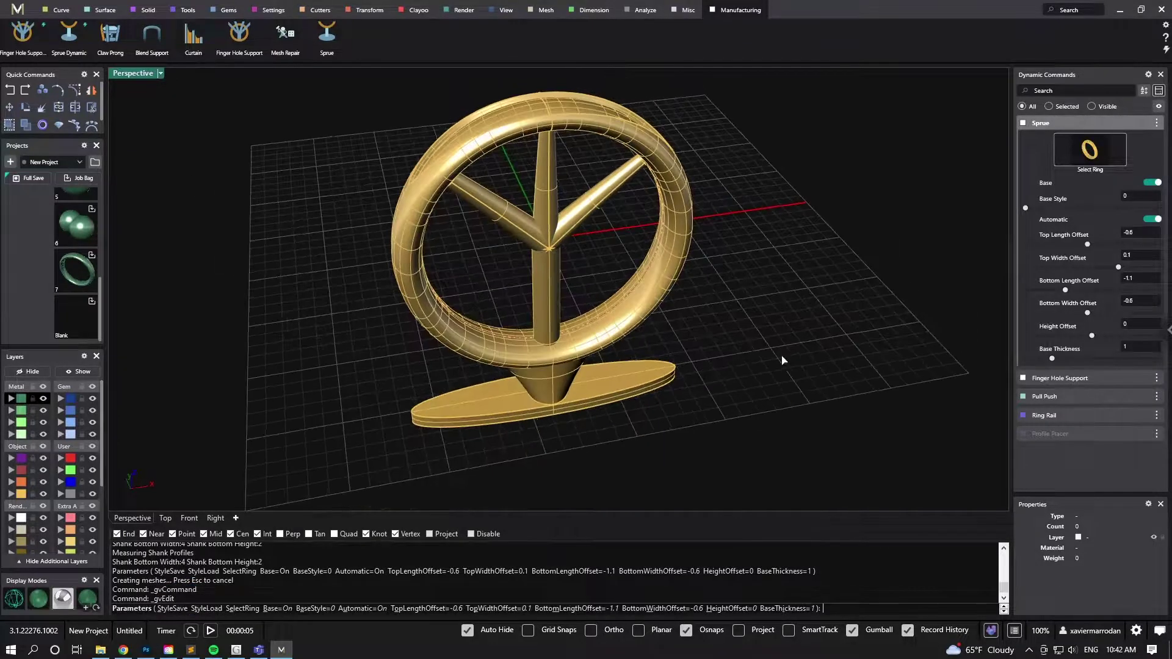
drag(1050, 360, 1079, 360)
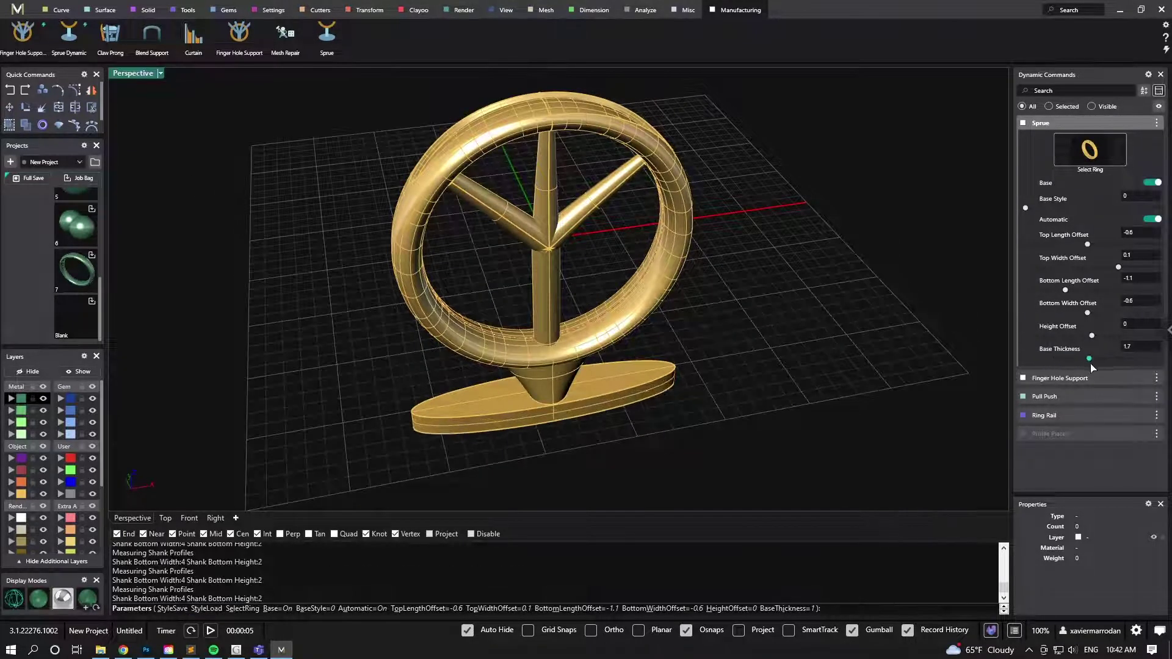
Commit the sprue edit and switch to the Render ribbon tools
mouse_move(729, 369)
right_down()
mouse_move(792, 388)
mouse_move(772, 394)
right_up()
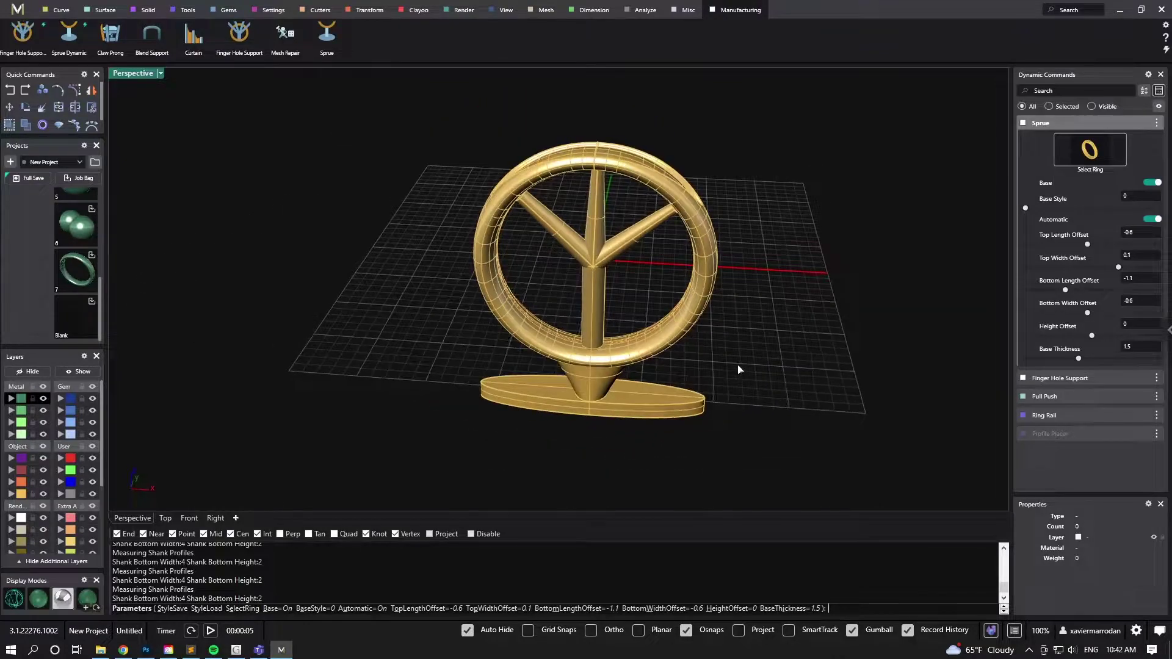
key(Return)
scroll(738, 364, up, 1)
scroll(735, 364, up, 1)
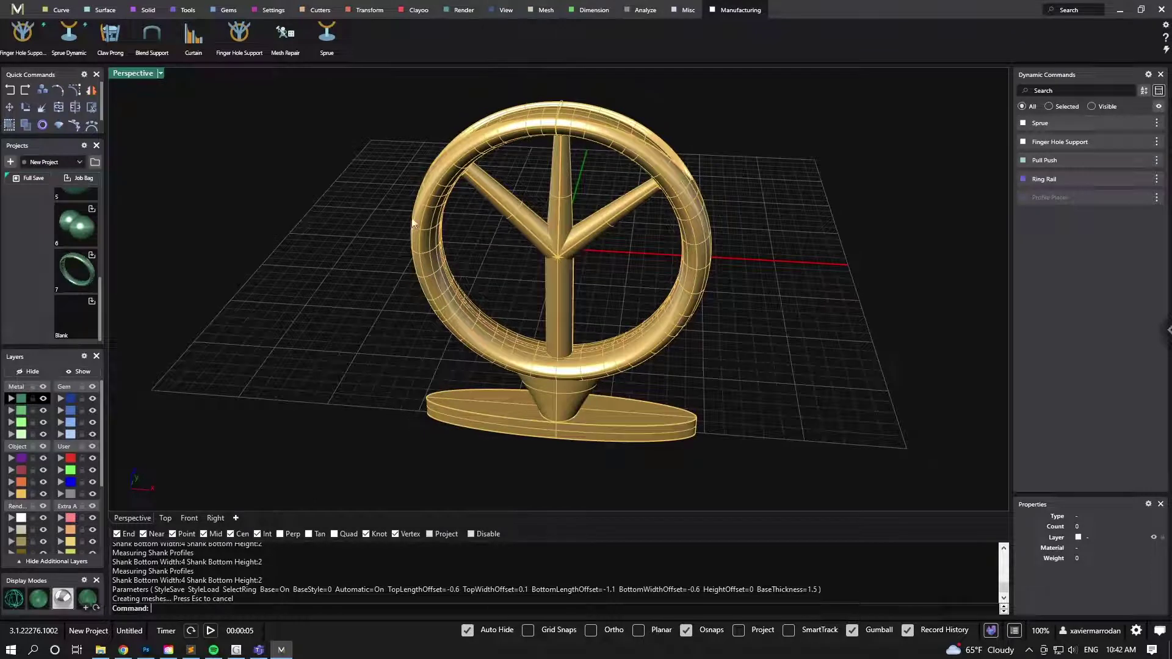
click(463, 10)
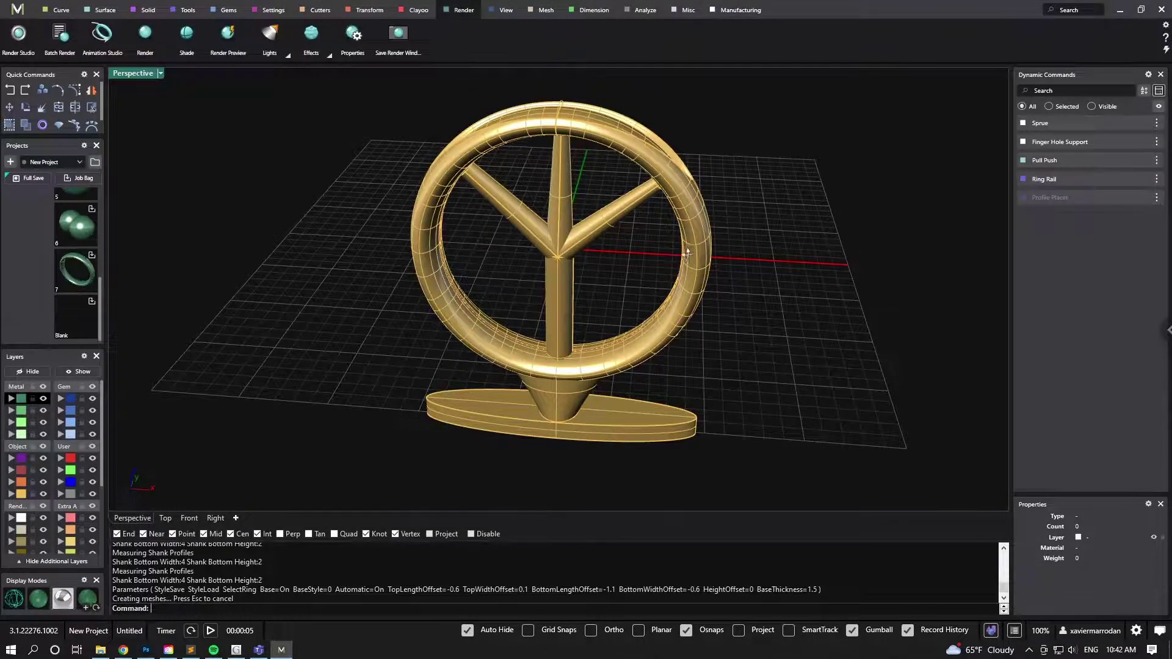
right_drag(688, 252, 647, 256)
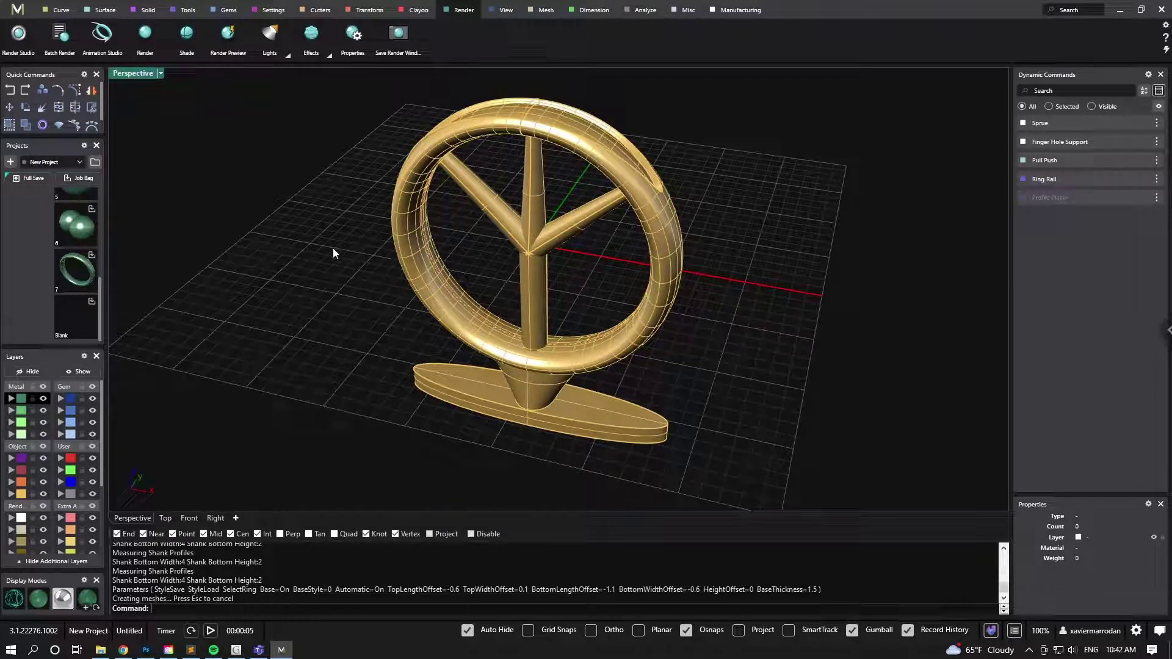
Open Render Studio and collapse the Gems category so Render Metals and Render Gems show
click(18, 33)
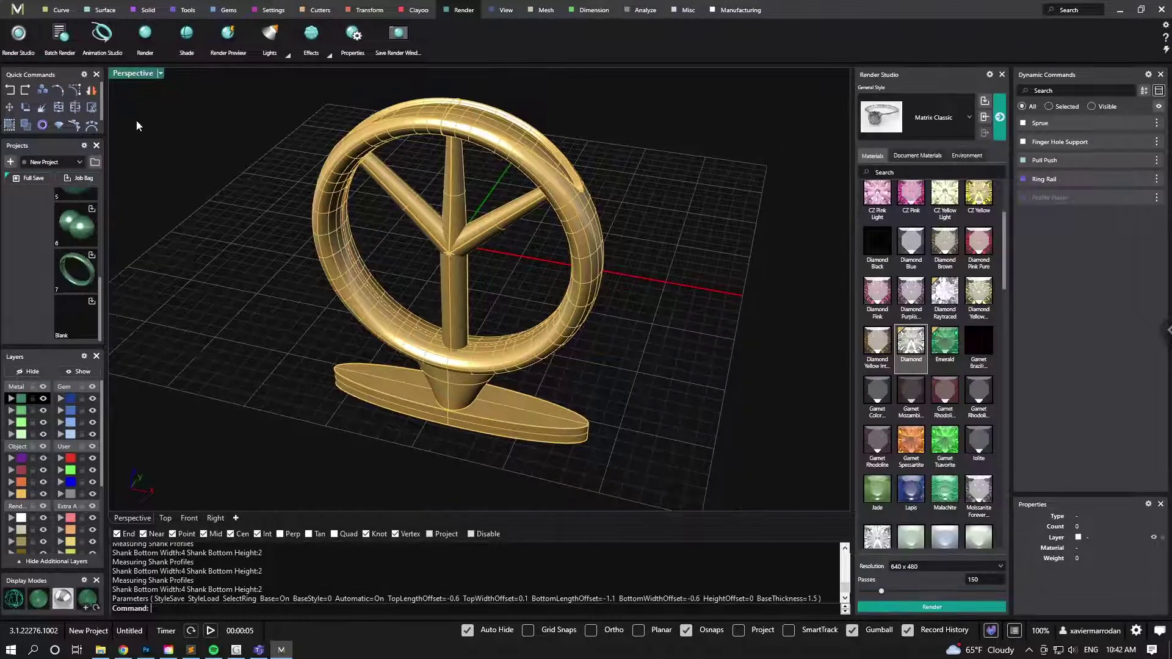
scroll(903, 244, up, 5)
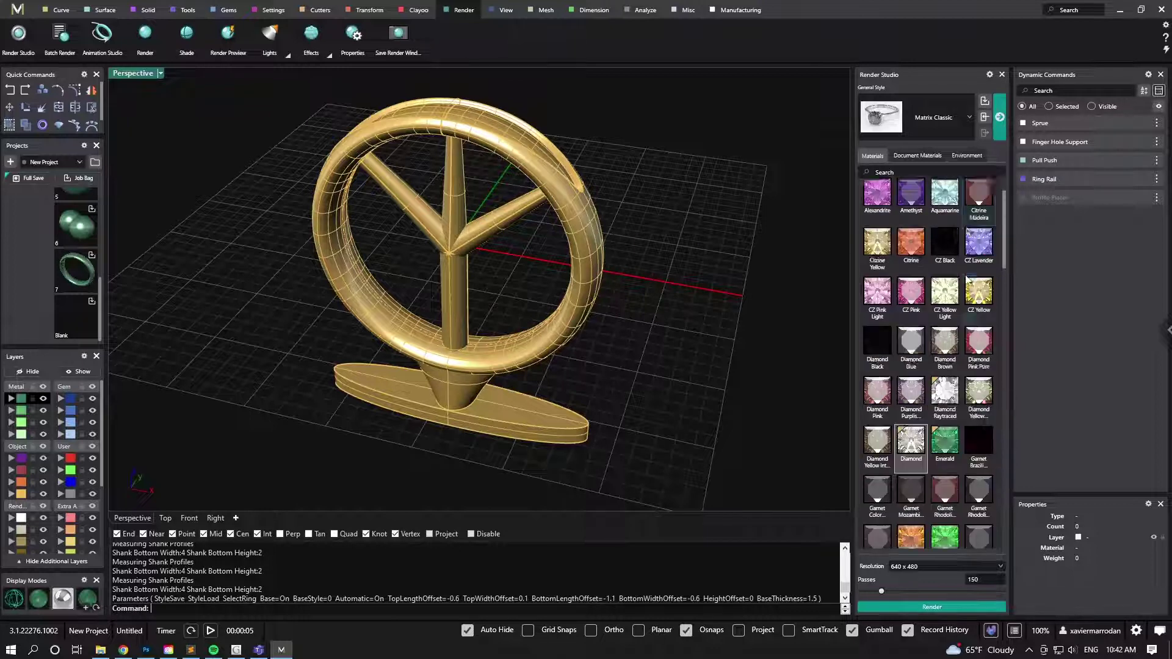
click(916, 208)
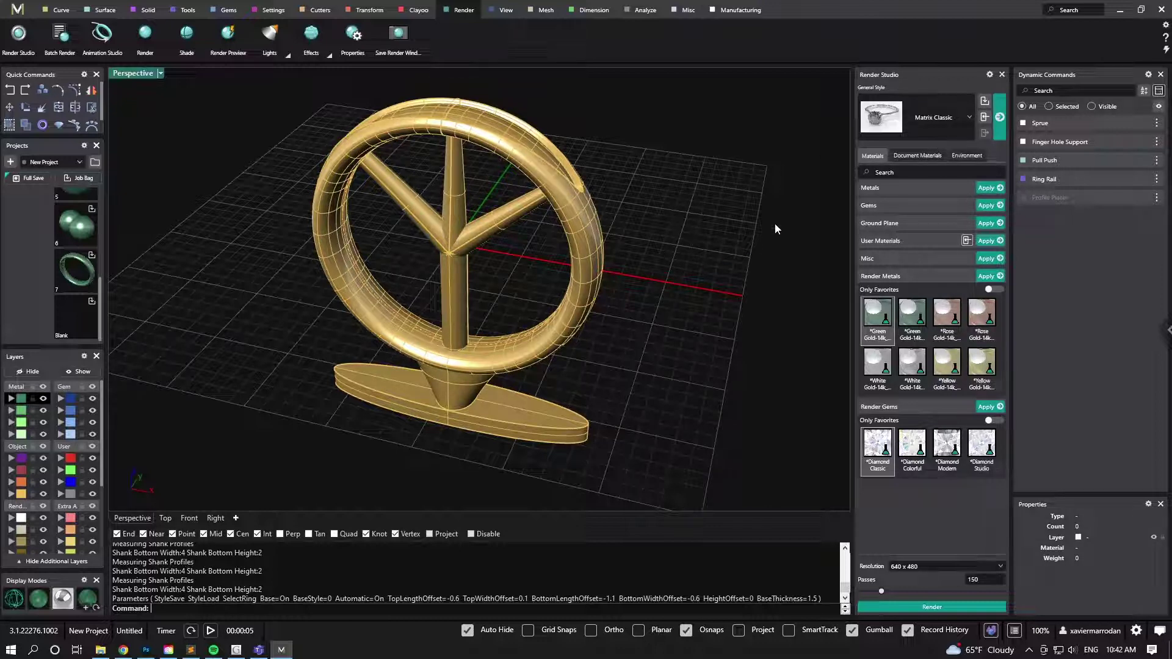
click(884, 206)
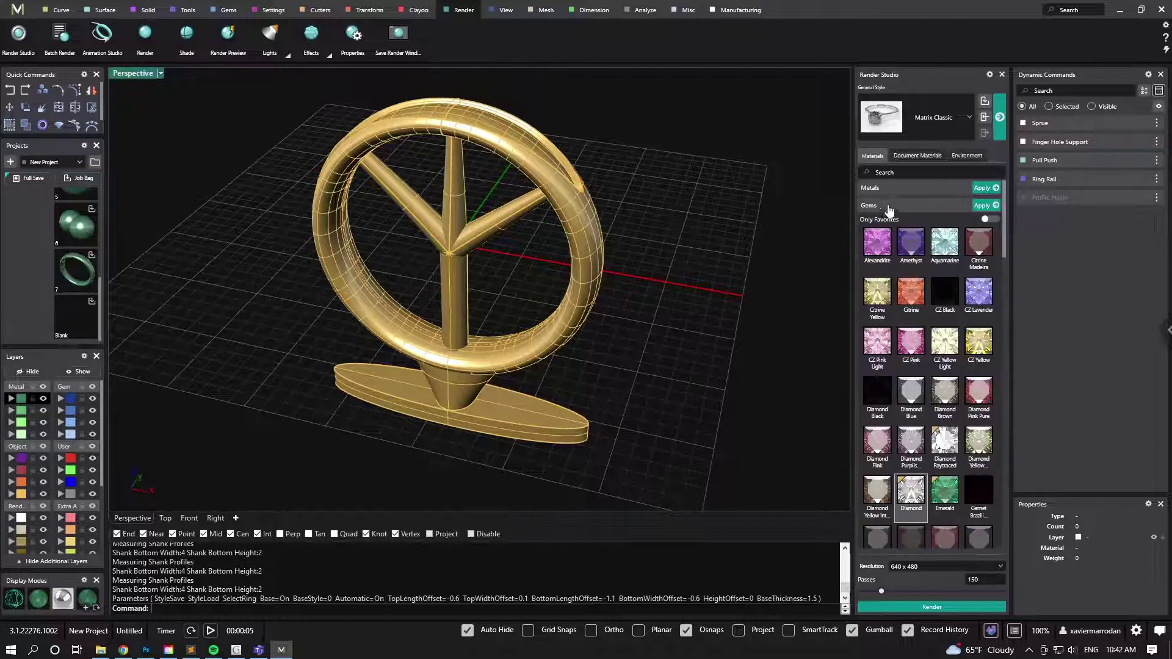
click(889, 207)
click(889, 190)
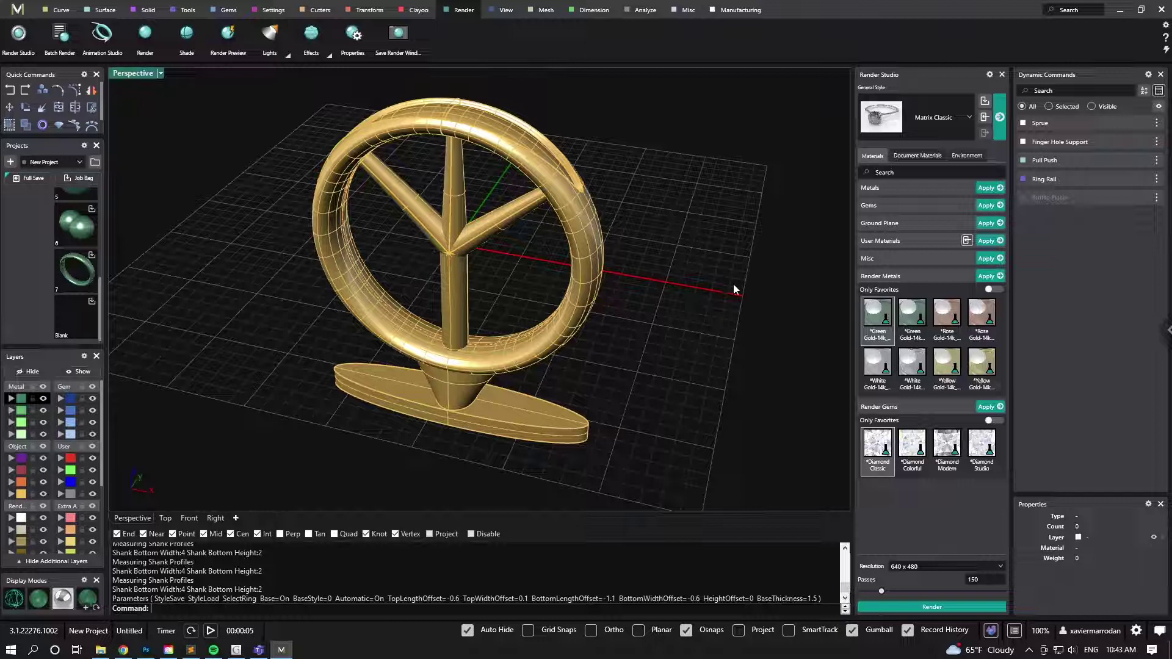
Toggle Show Render Materials Tabs in Render Studio preferences, leave it off, and close
click(992, 74)
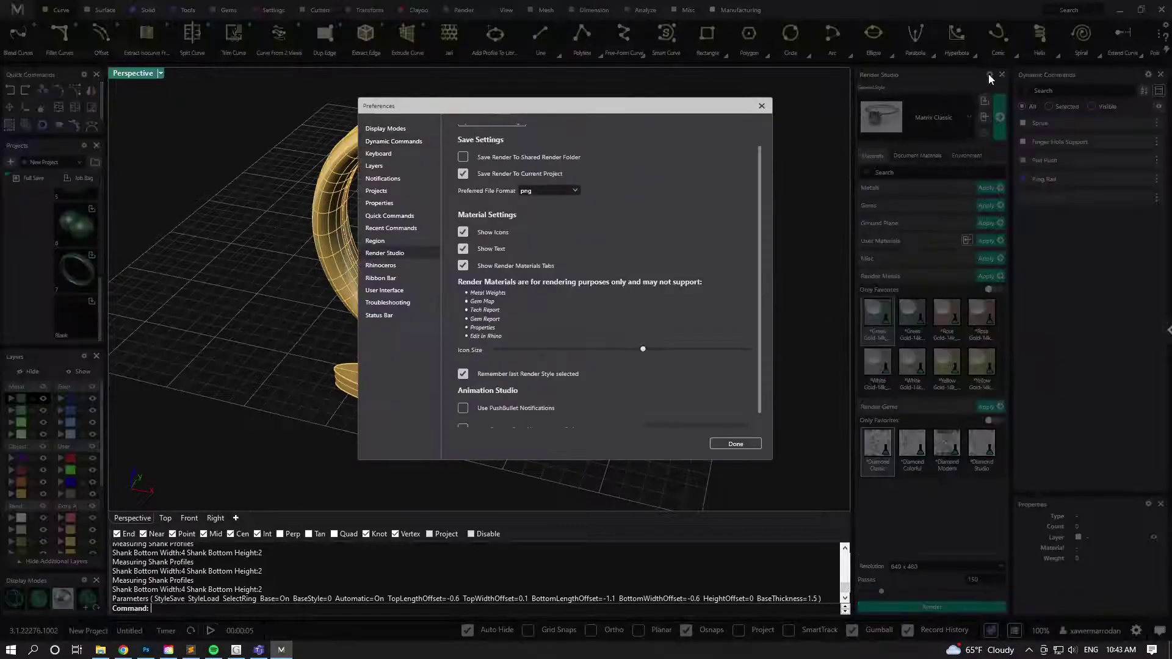
drag(630, 112, 625, 122)
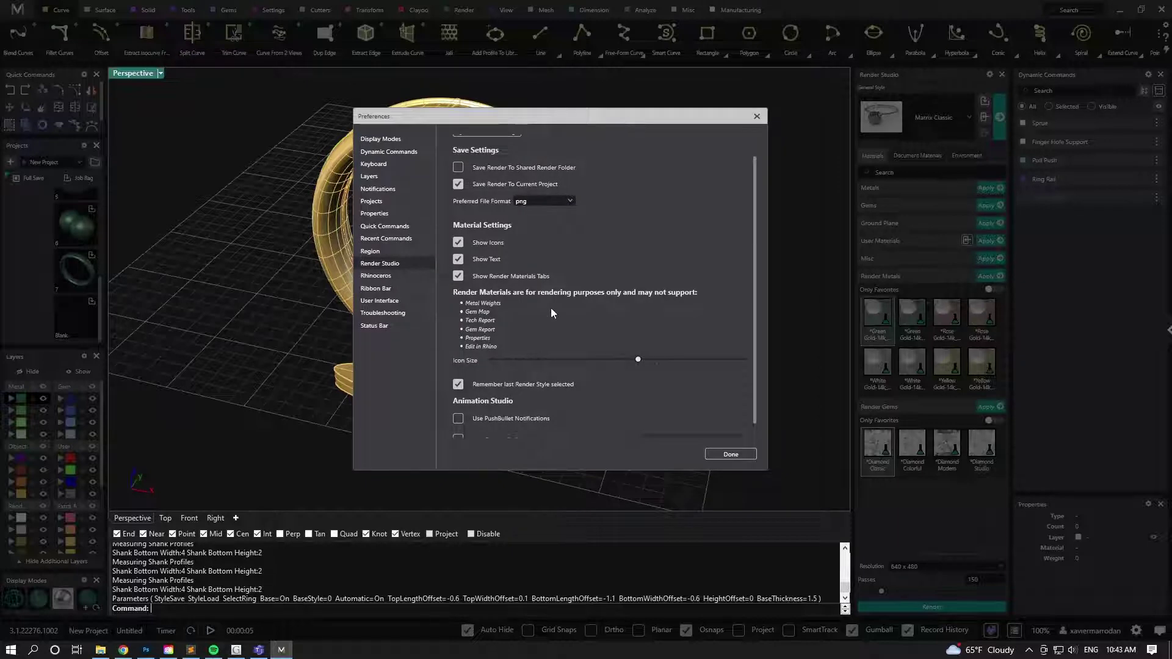
click(457, 276)
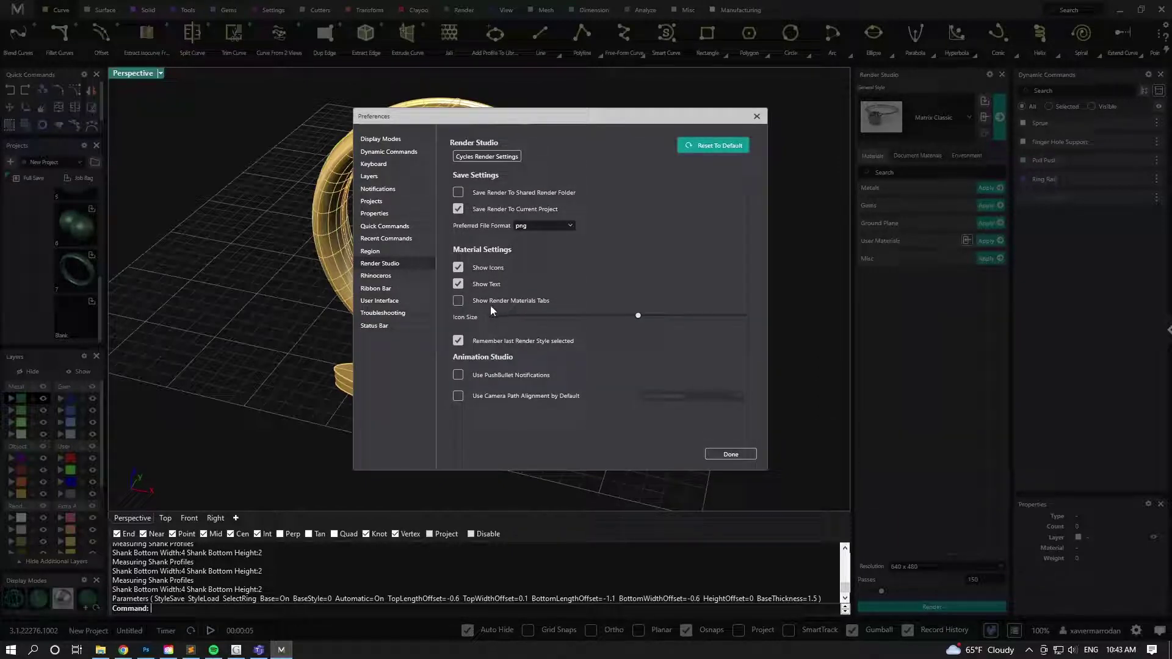
click(458, 300)
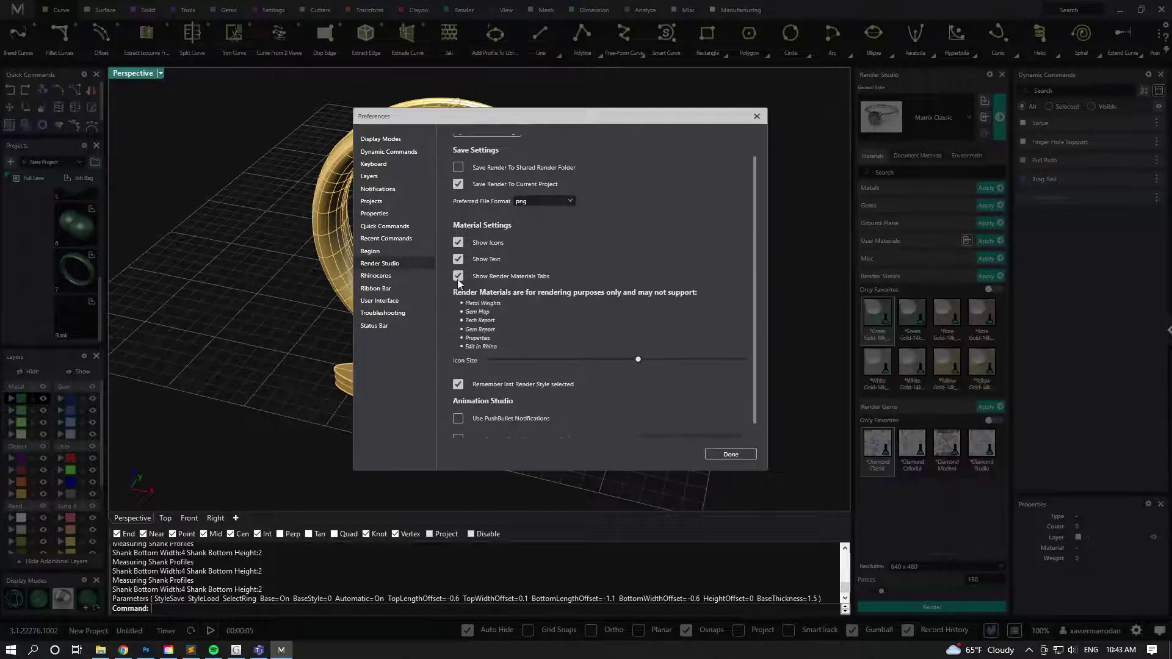
click(459, 284)
click(755, 118)
right_drag(677, 277, 760, 408)
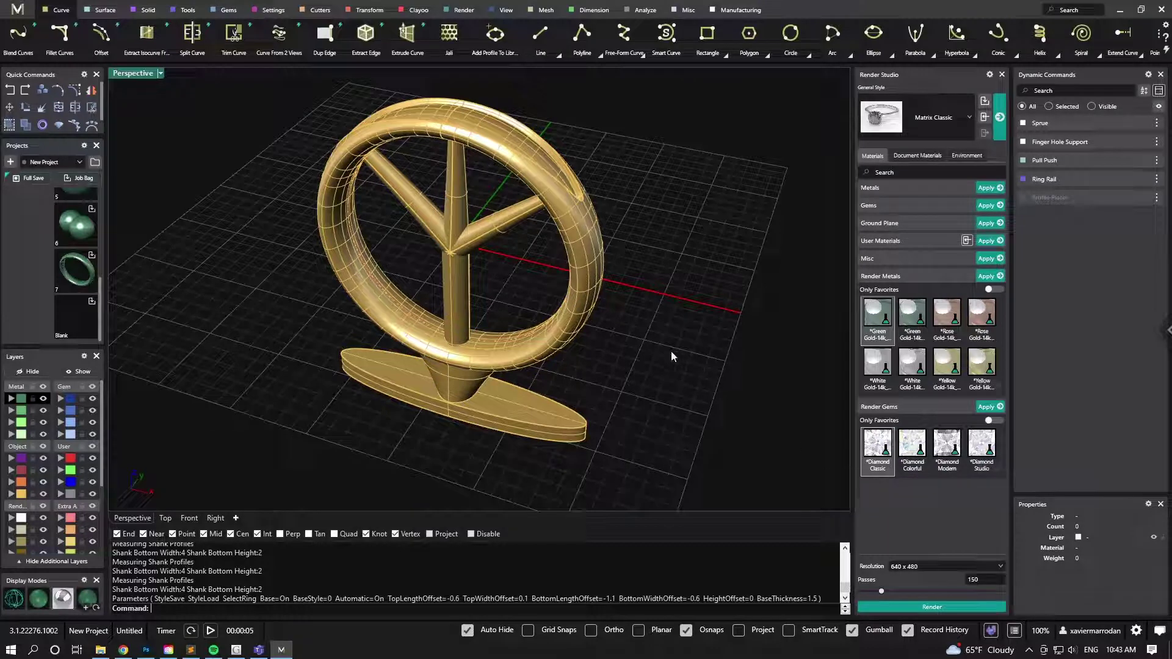
Close Render Studio, hide the ring, support and sprue with Ctrl+H, and show the Gems tab
right_drag(671, 350, 702, 397)
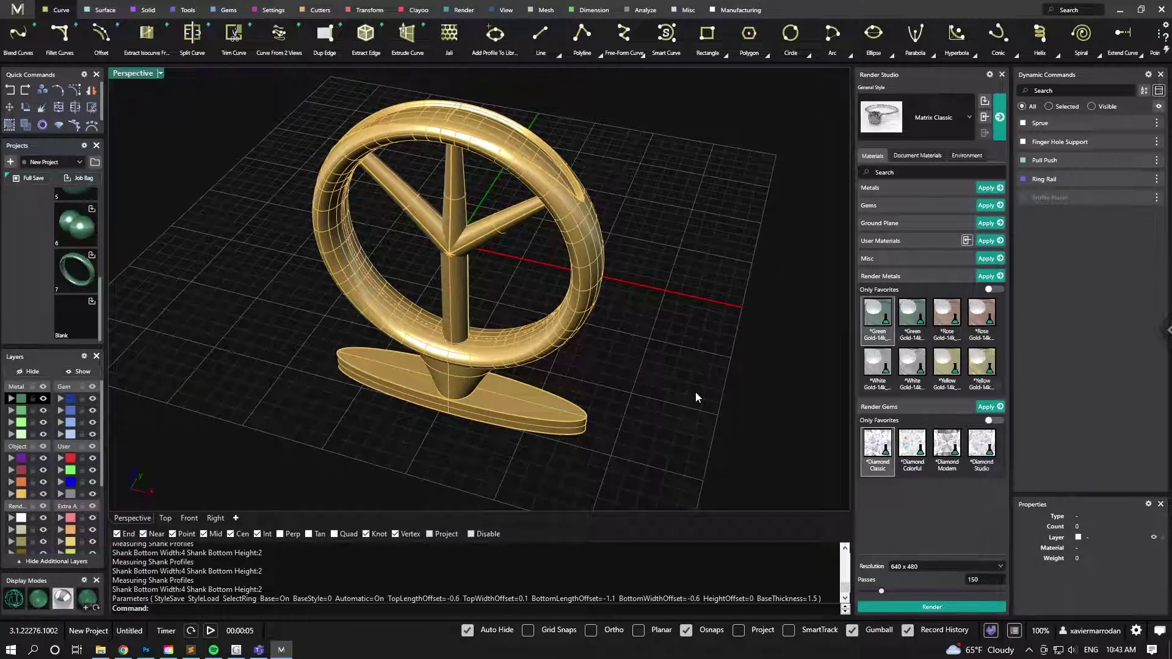
click(1002, 74)
click(536, 316)
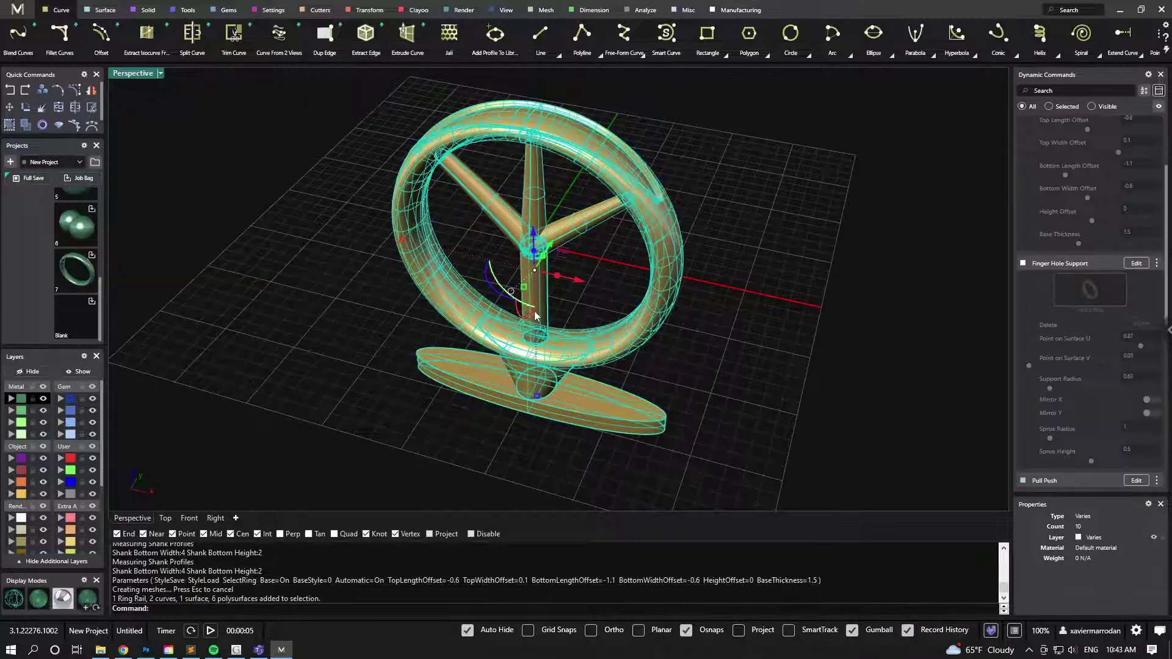
key(ctrl+h)
right_drag(582, 330, 571, 292)
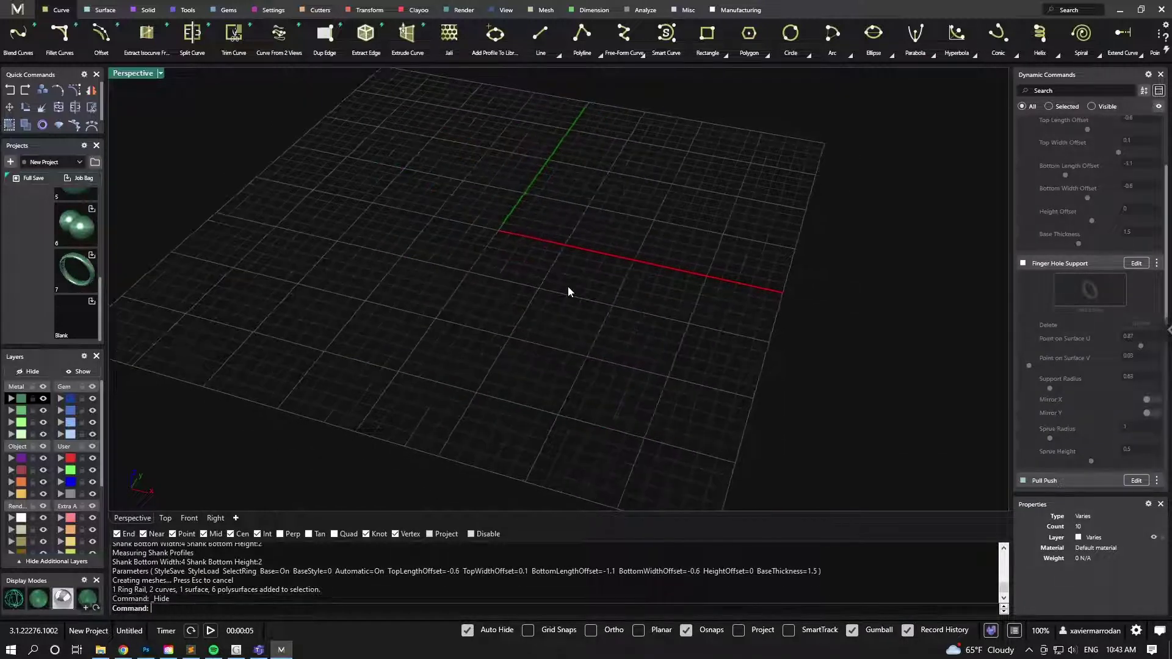
click(228, 10)
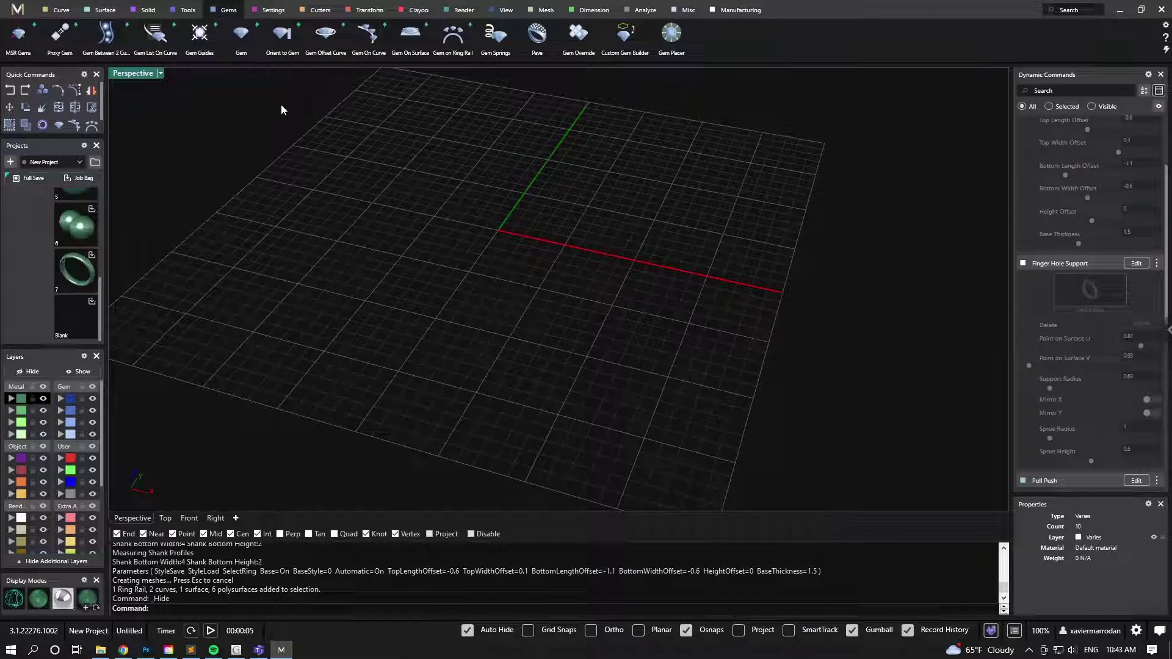
Insert a Rose-cut gem with a Round Peak shape, about 7.6 mm across, at the origin
click(241, 37)
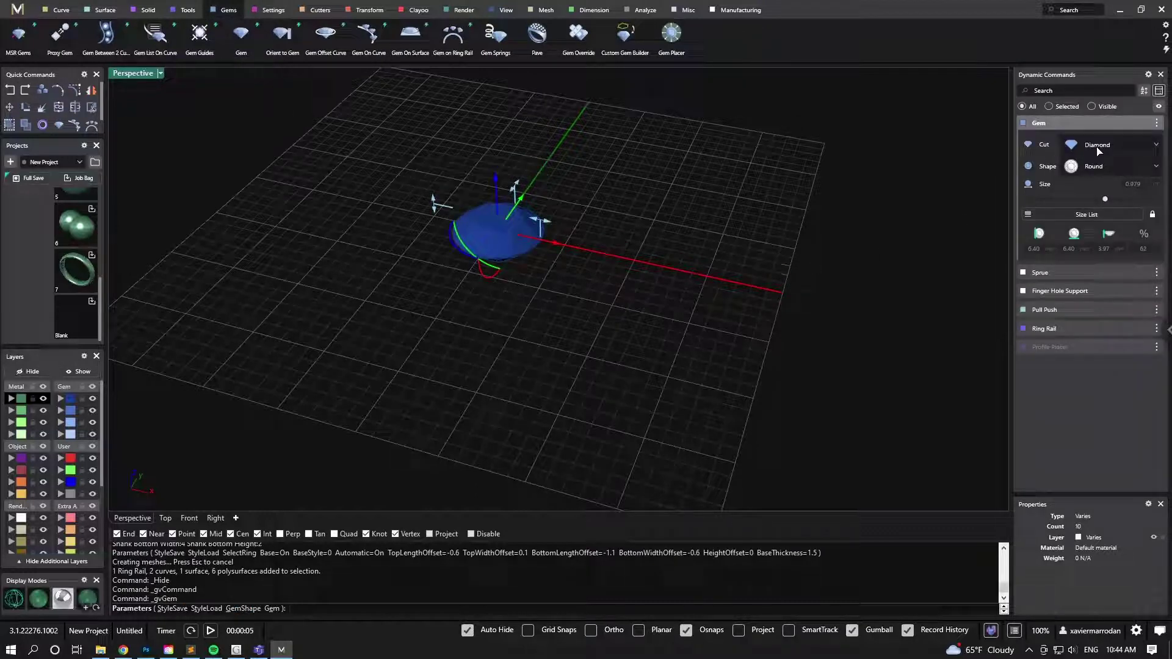
click(1099, 146)
click(1098, 268)
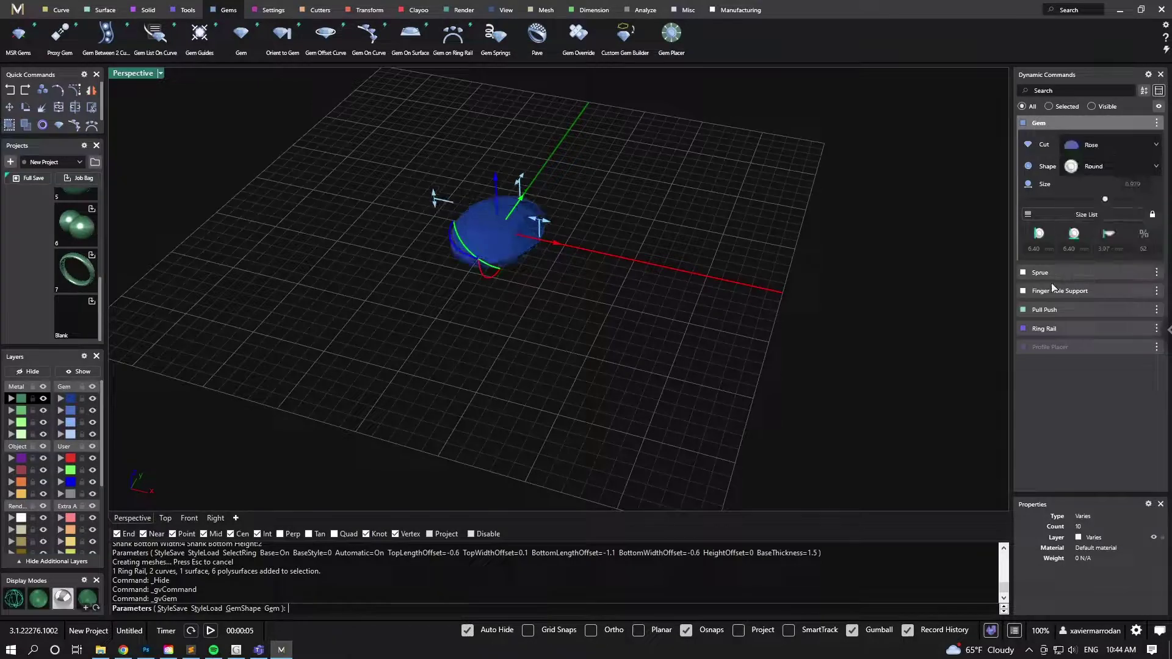
scroll(616, 267, up, 2)
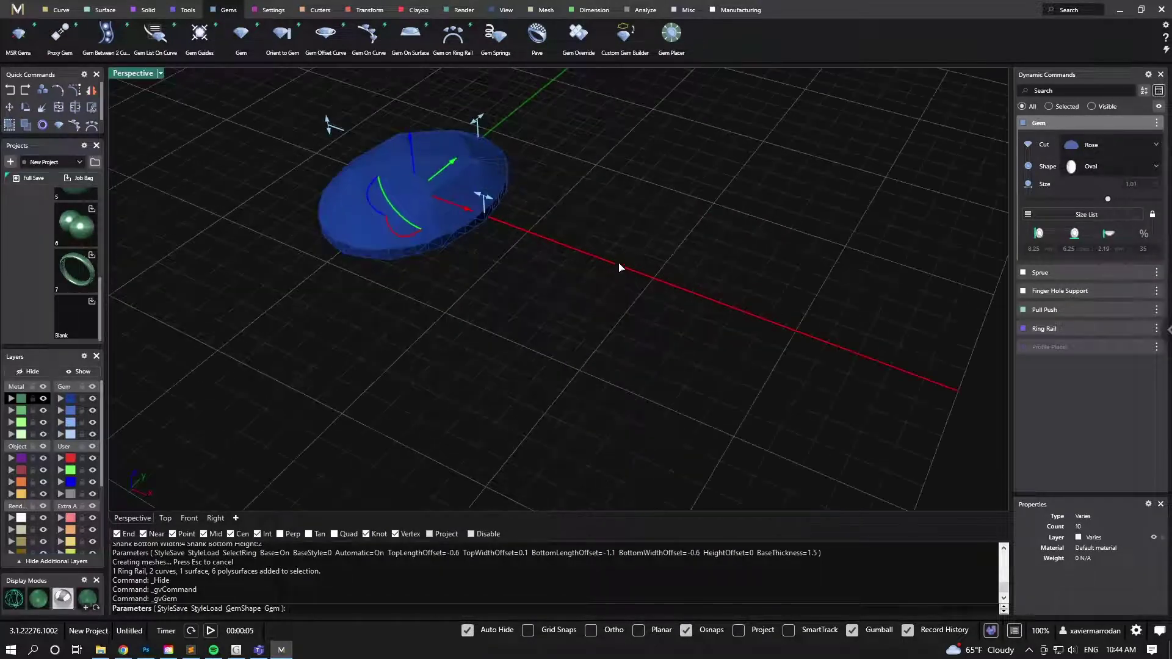
scroll(647, 284, up, 1)
scroll(694, 340, up, 1)
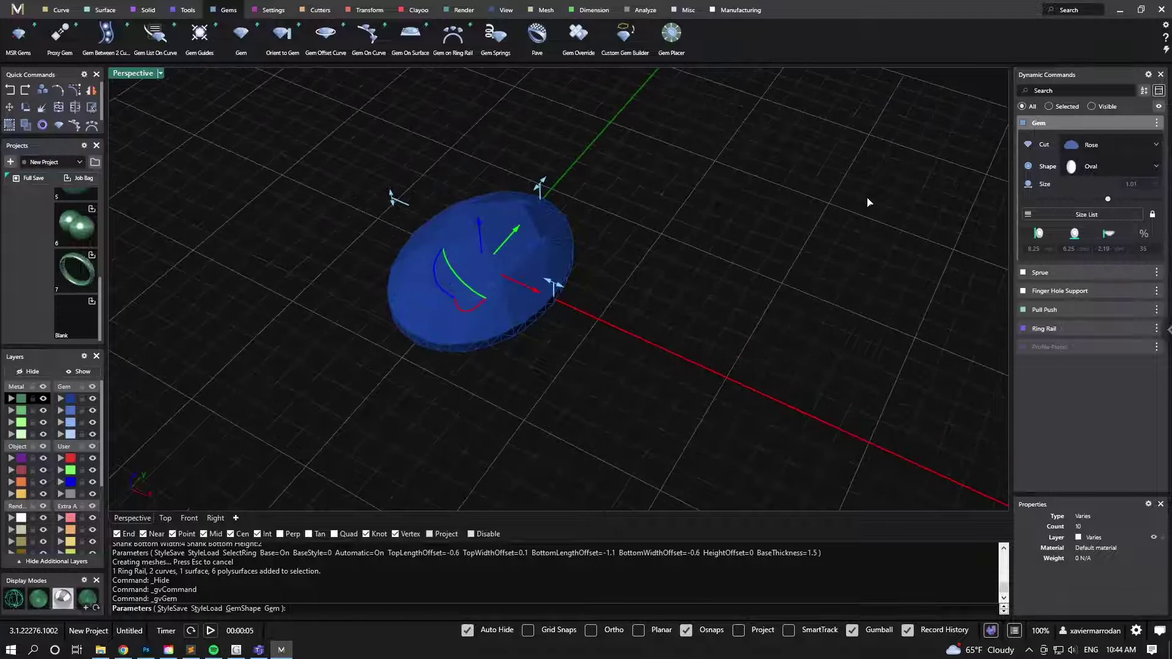
click(1104, 171)
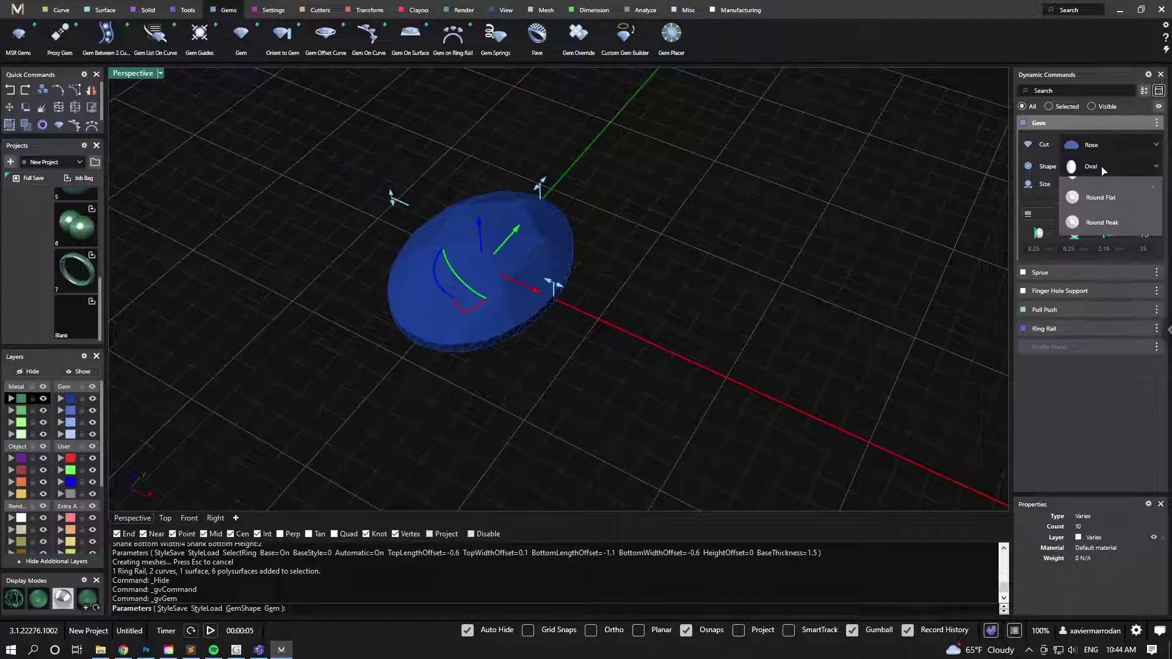
click(1101, 196)
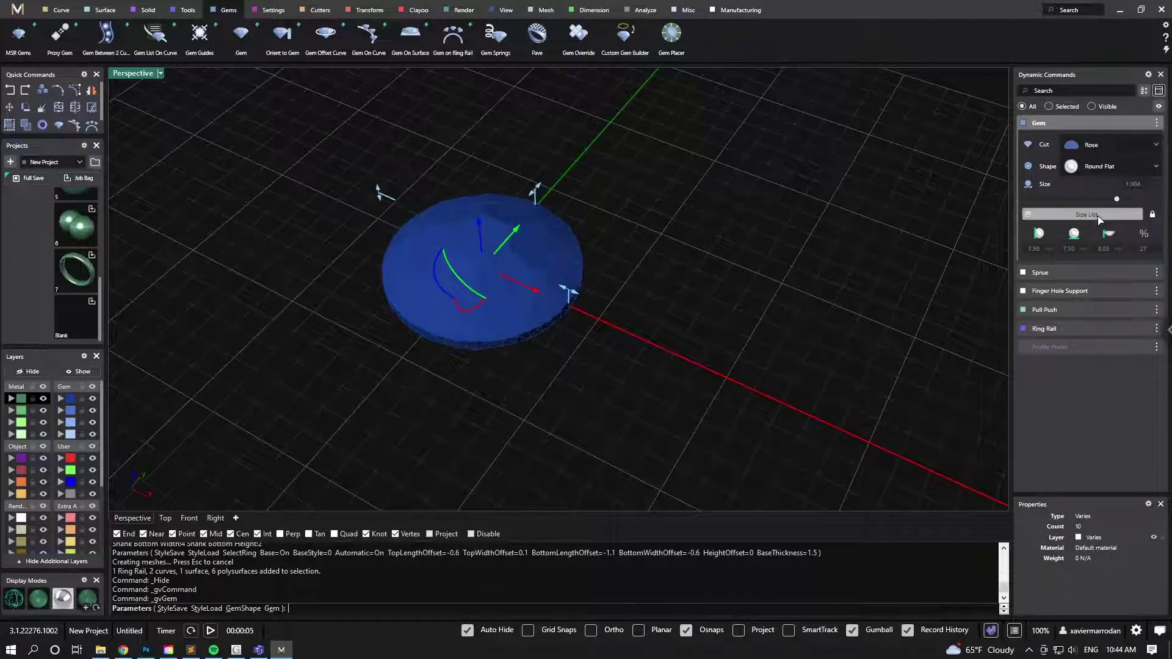
click(1102, 167)
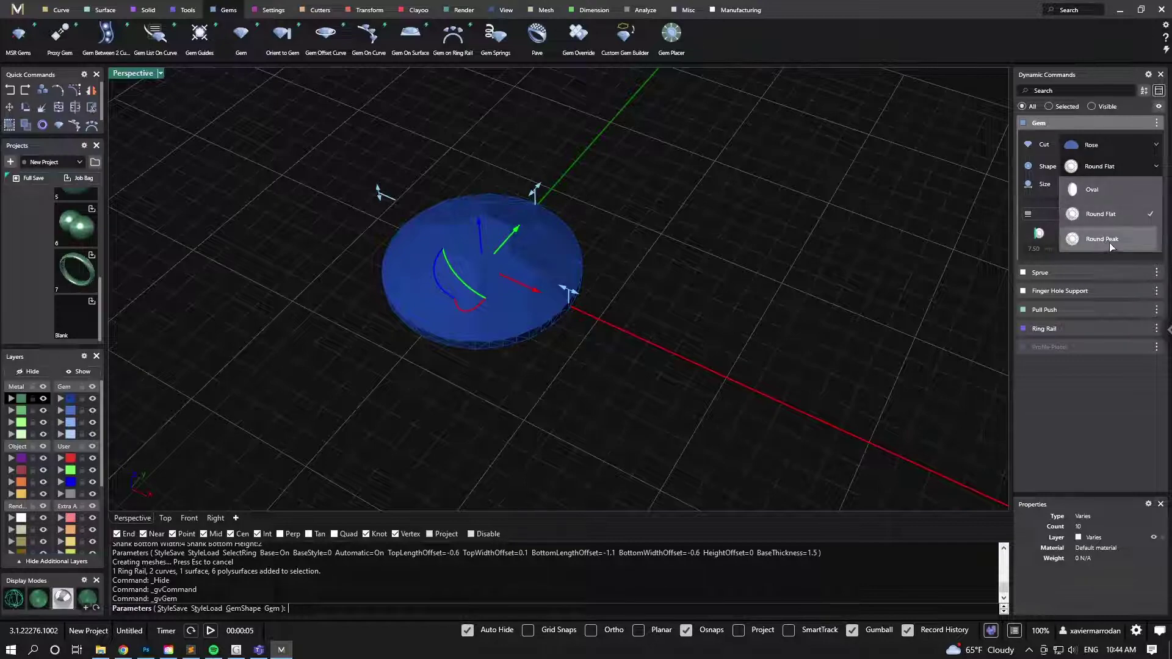
click(1103, 239)
mouse_move(825, 262)
right_down()
mouse_move(828, 240)
mouse_move(855, 220)
mouse_move(824, 240)
right_up()
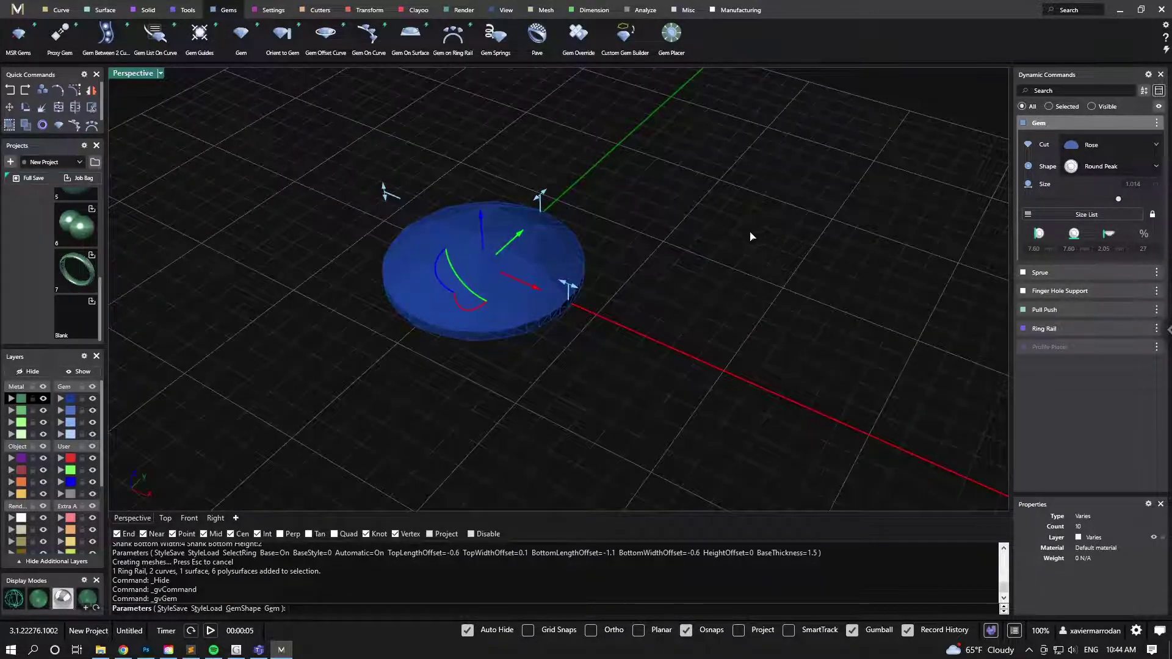
right_drag(720, 262, 726, 256)
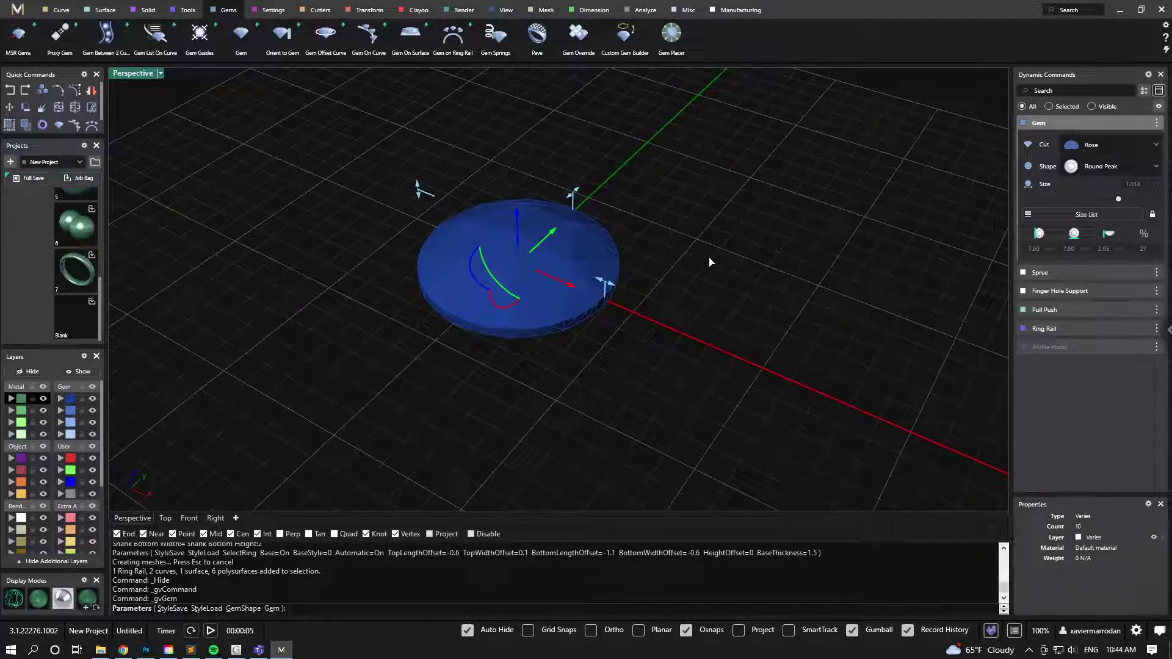
key(Return)
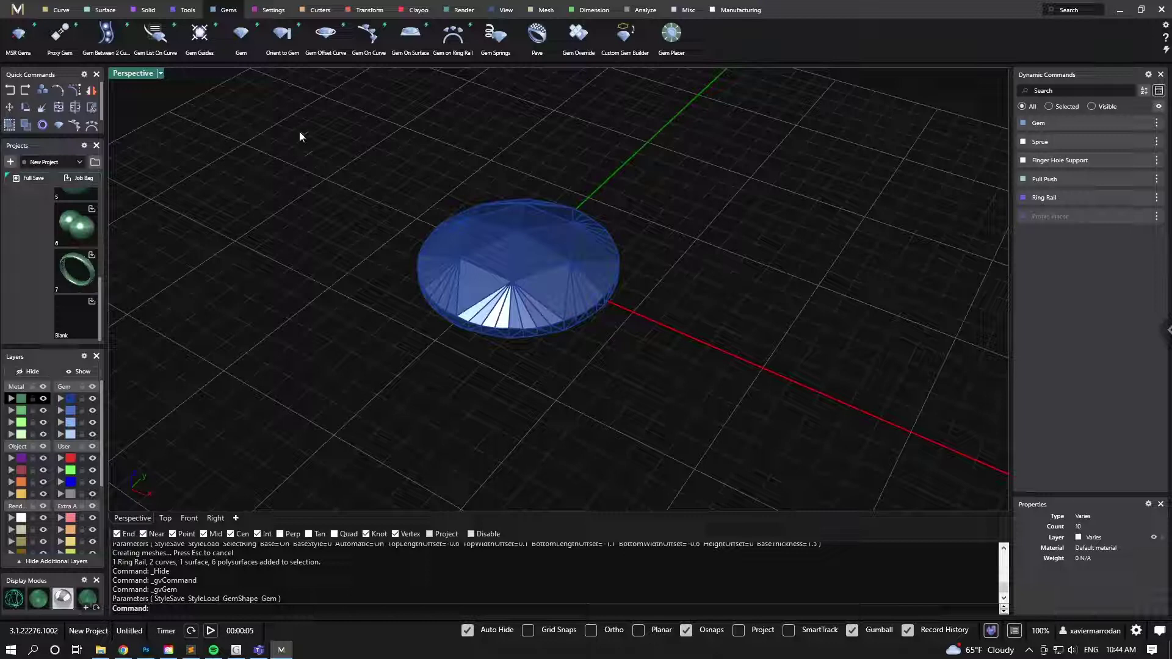
Surround the gem with a default four-prong head joined by a double rail
click(273, 10)
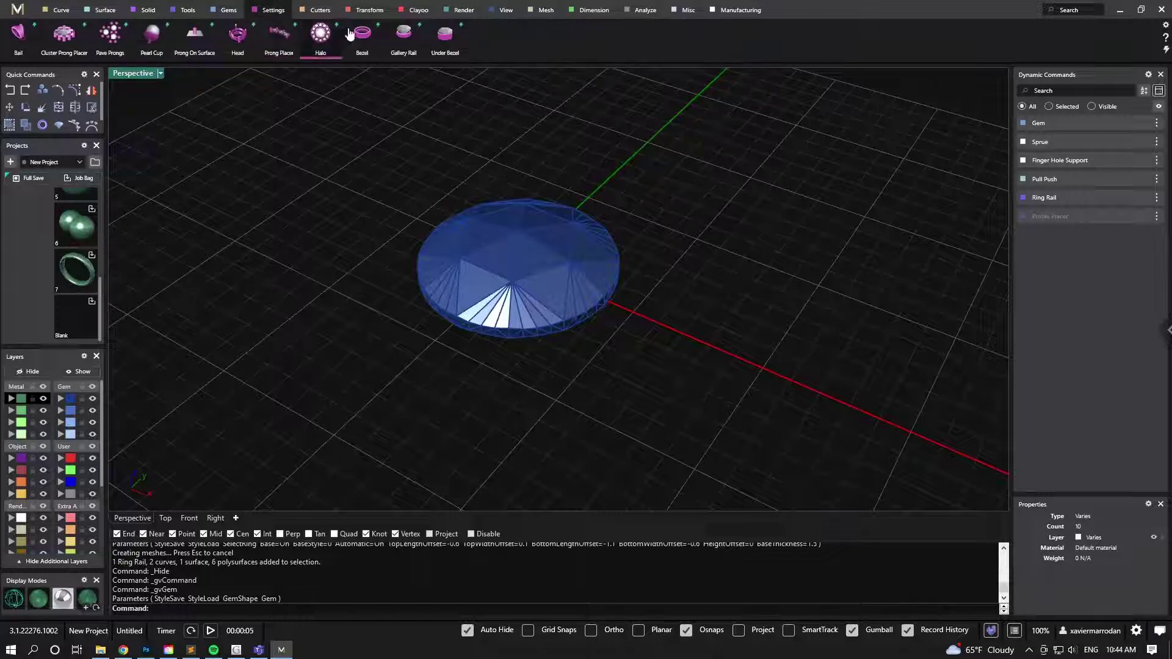
click(237, 35)
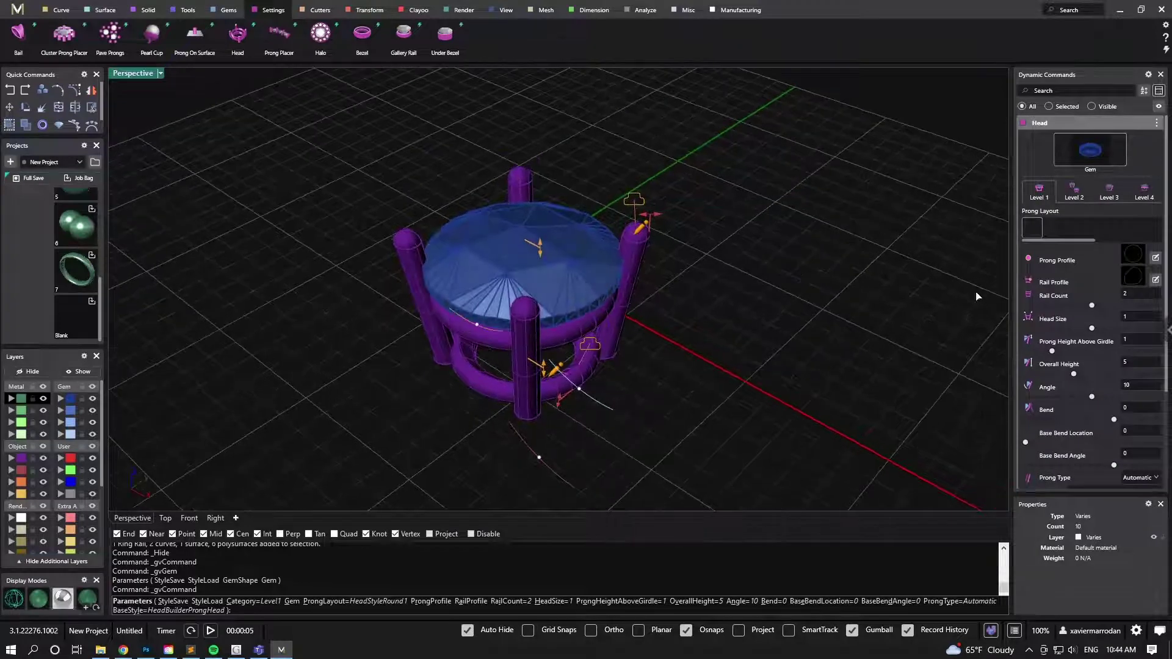
right_click(735, 277)
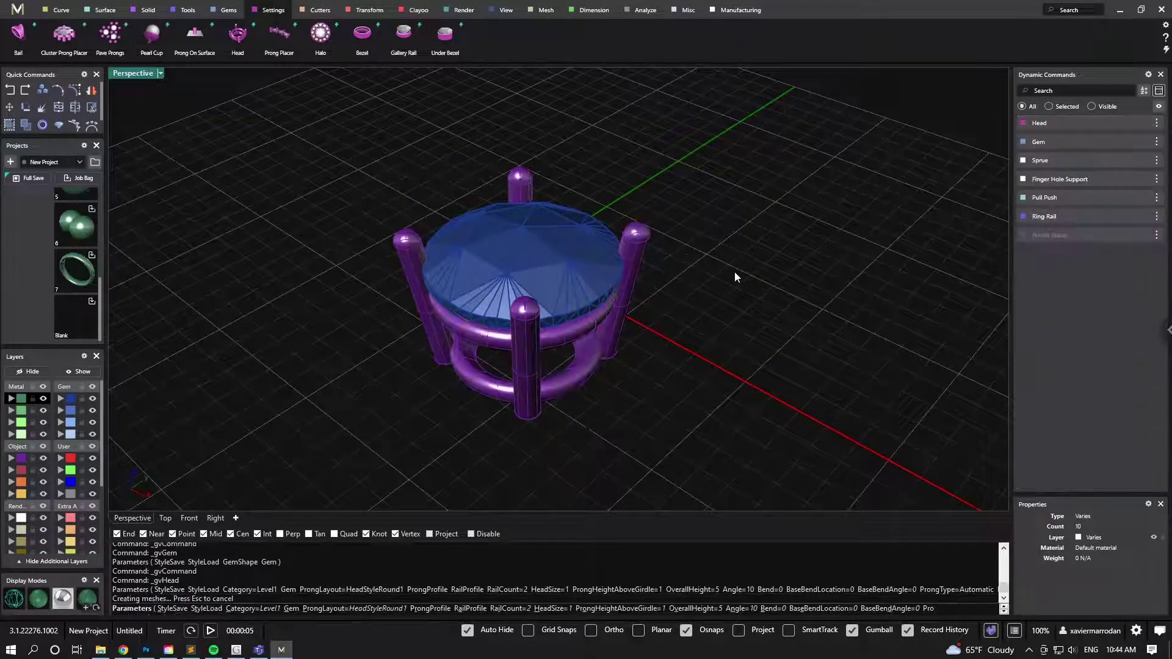
Change the set gem's shape from Round Peak to Oval so the head refits
click(1153, 143)
click(1114, 185)
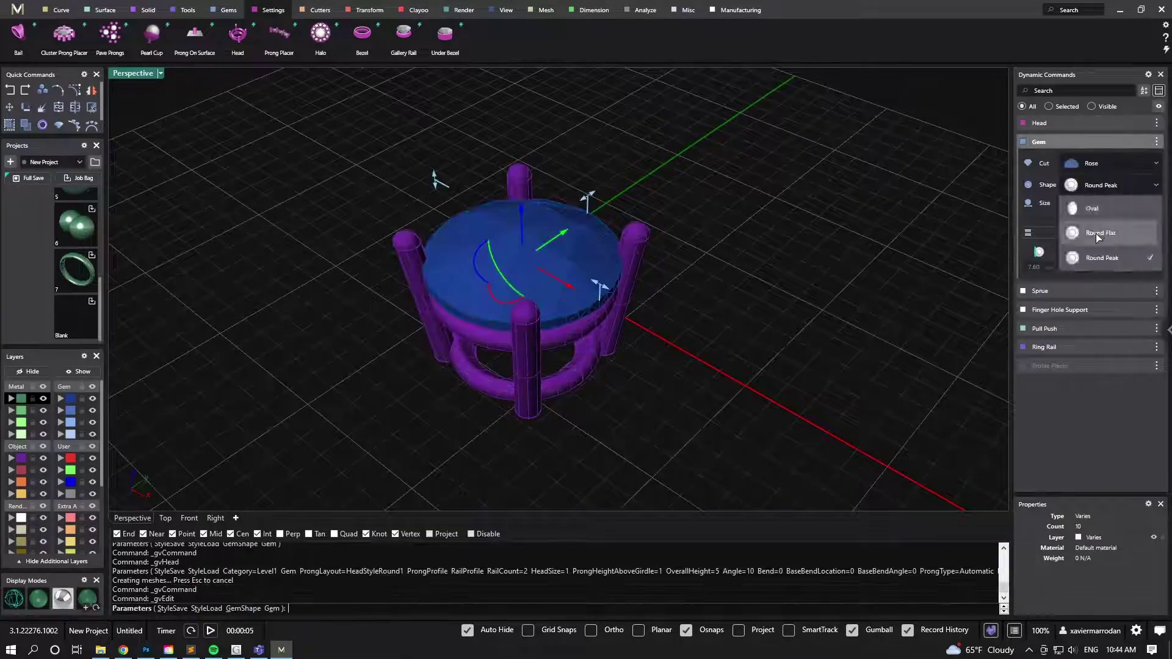
click(1096, 233)
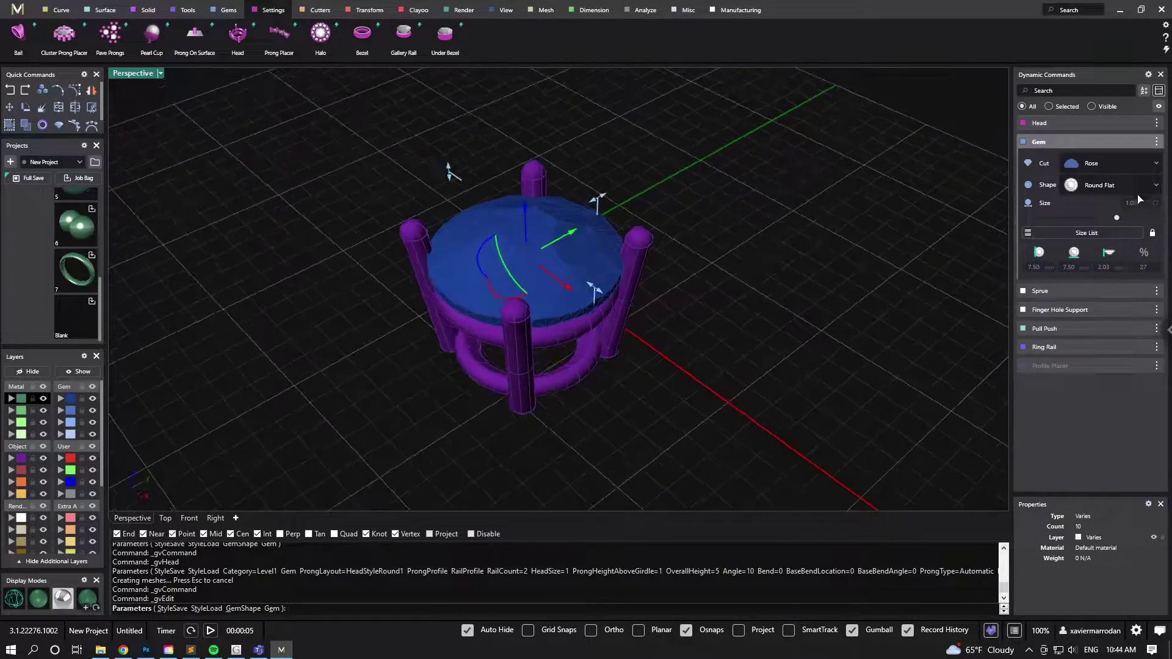
click(1124, 185)
click(1097, 210)
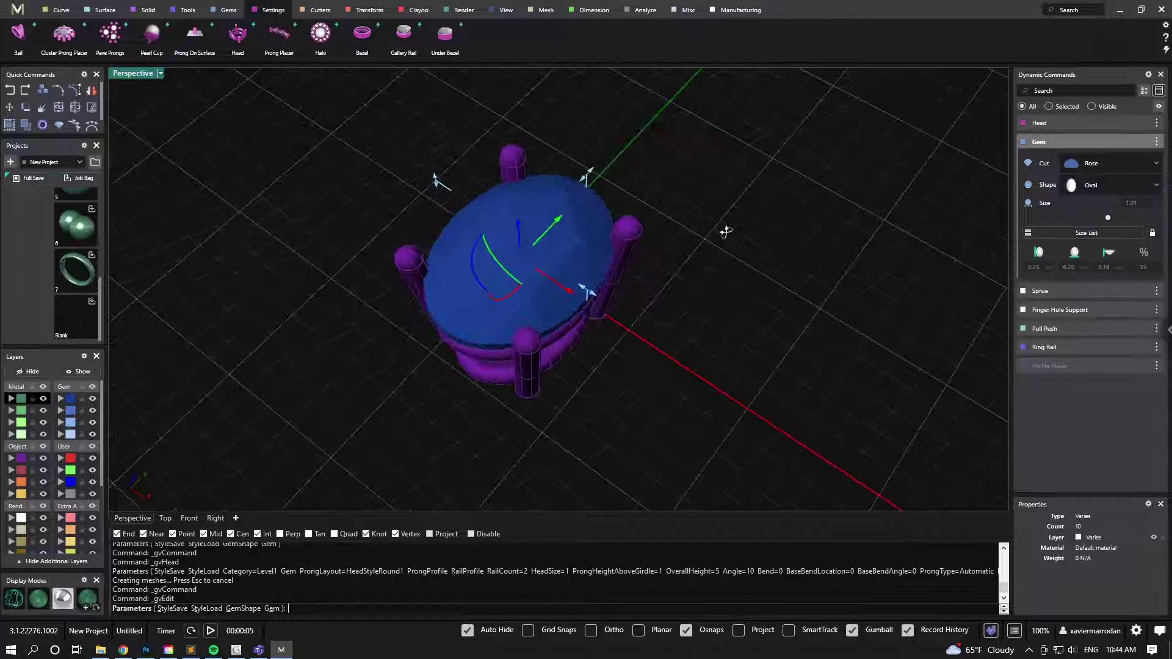
right_click(727, 254)
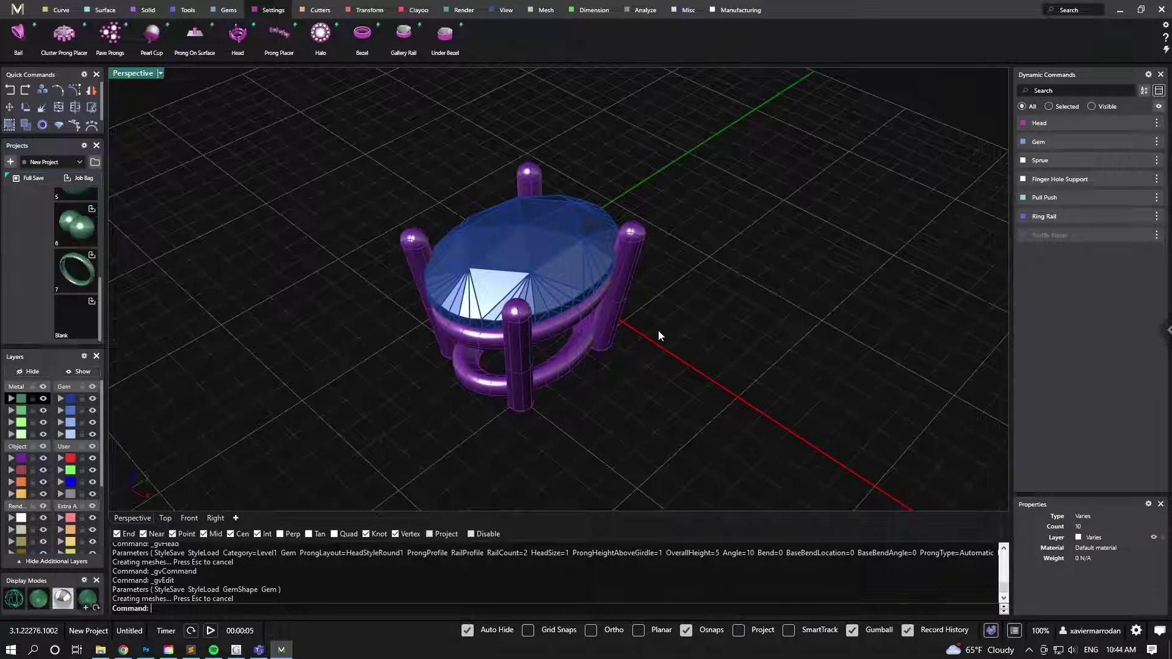
right_drag(681, 332, 693, 331)
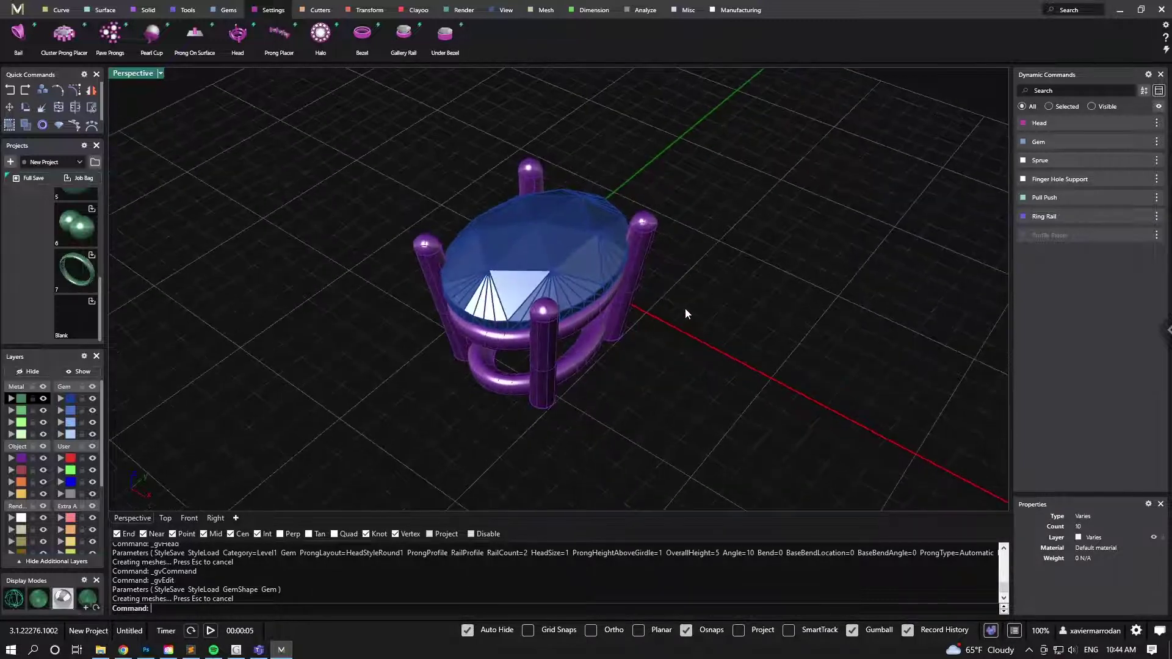